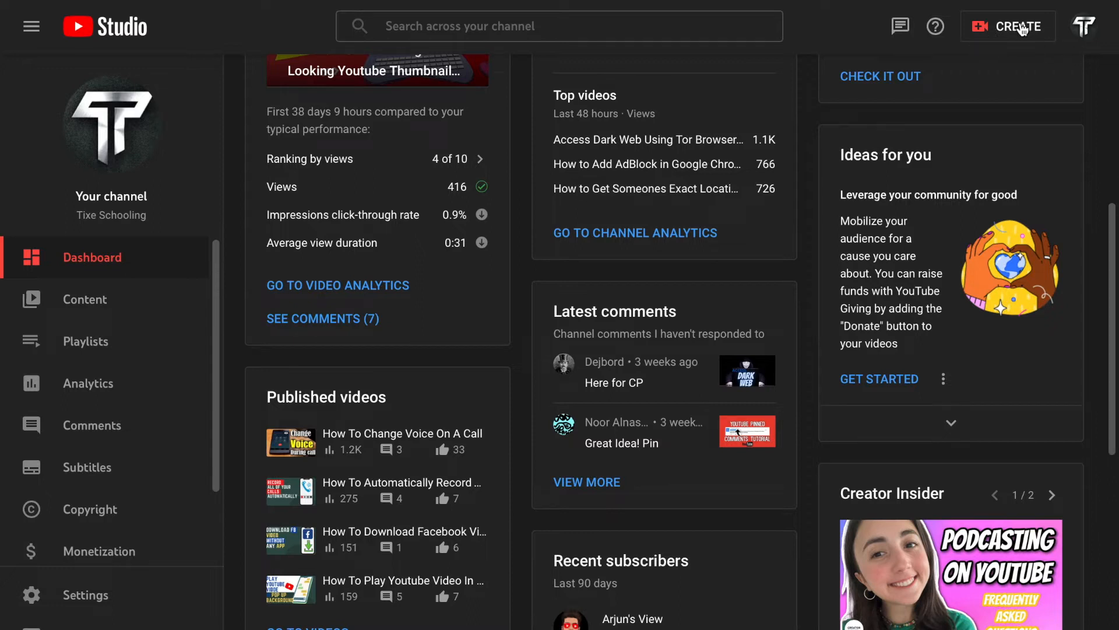
Step: Start a new video upload for the channel
left_click(1022, 29)
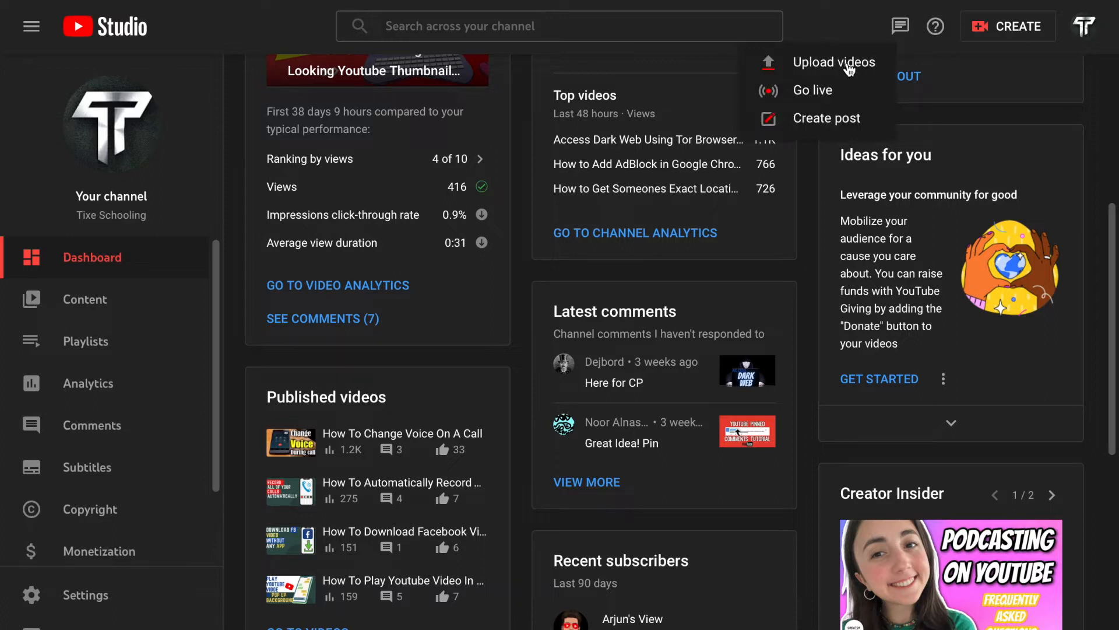
left_click(848, 67)
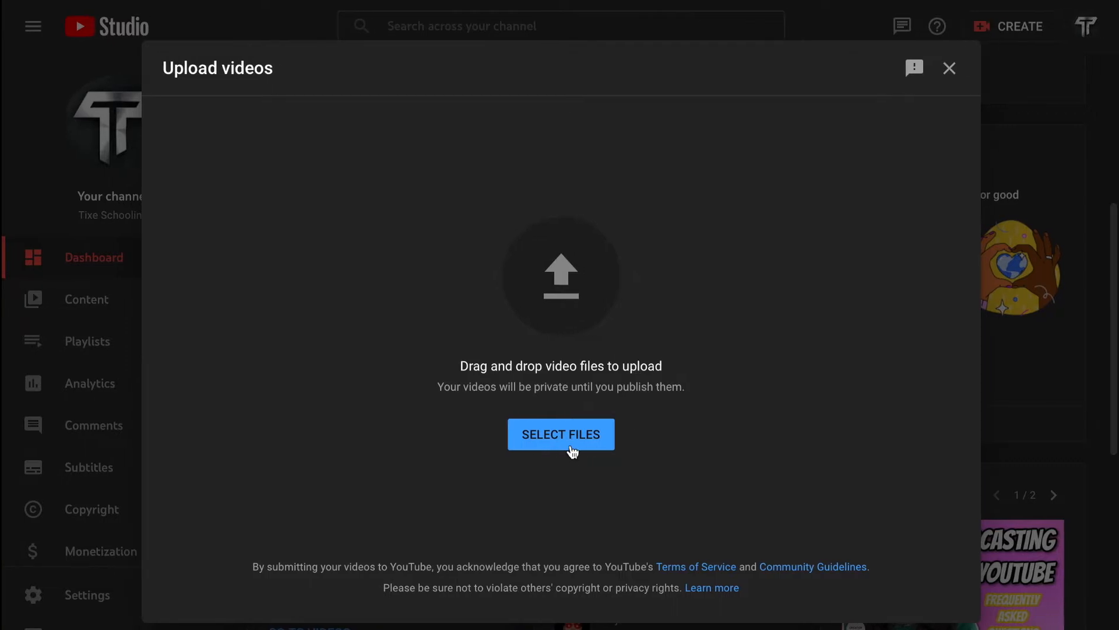
left_click(546, 448)
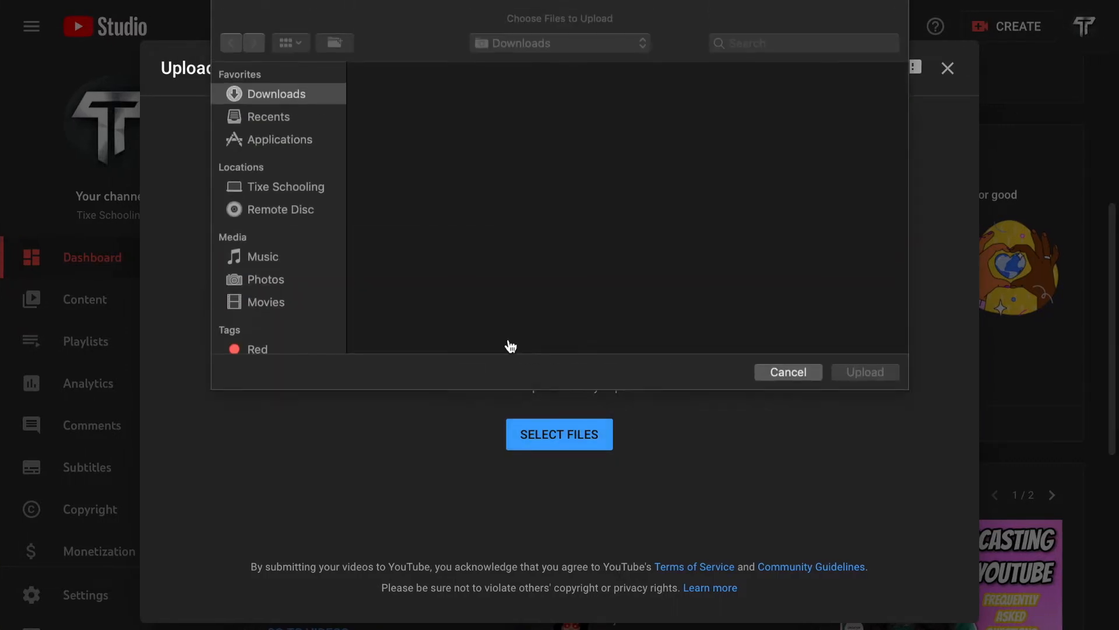
left_click(268, 116)
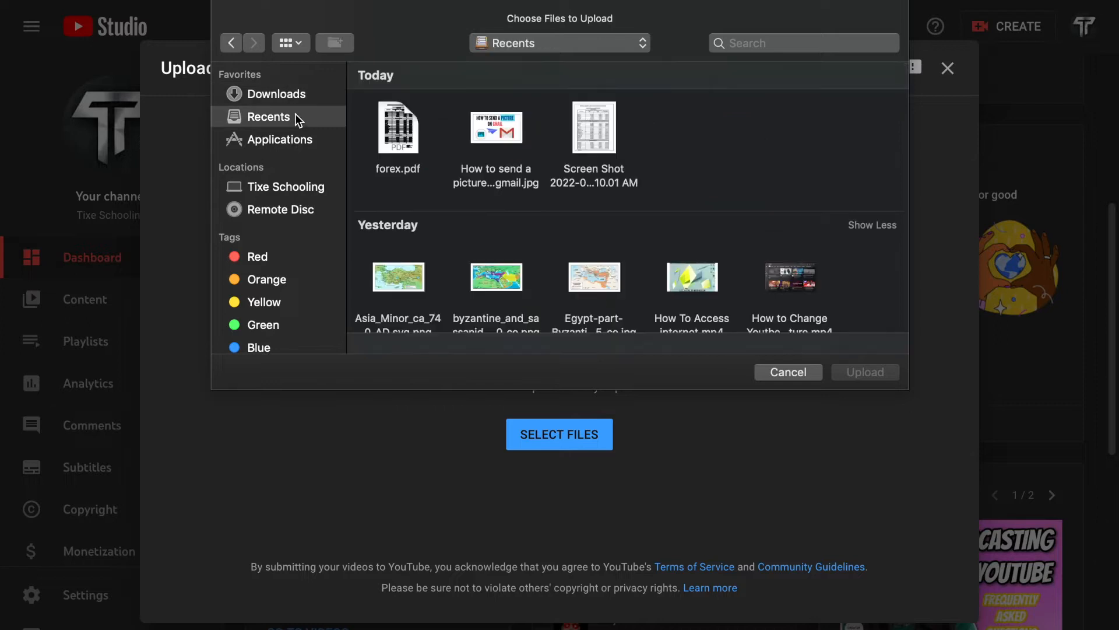
scroll(769, 319, "down", 3)
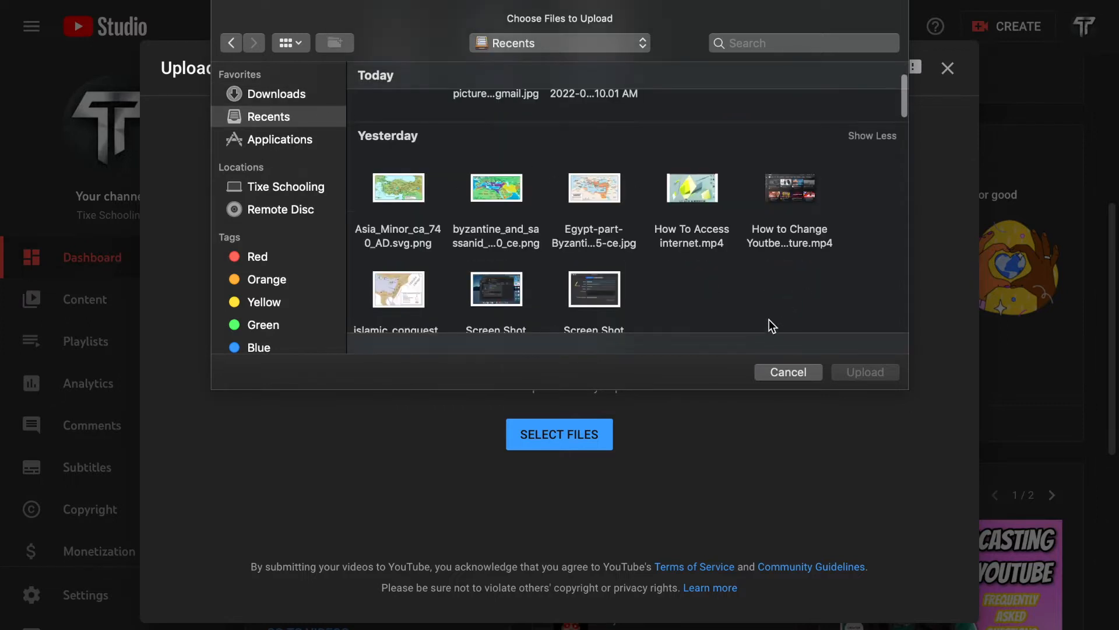
left_click(809, 371)
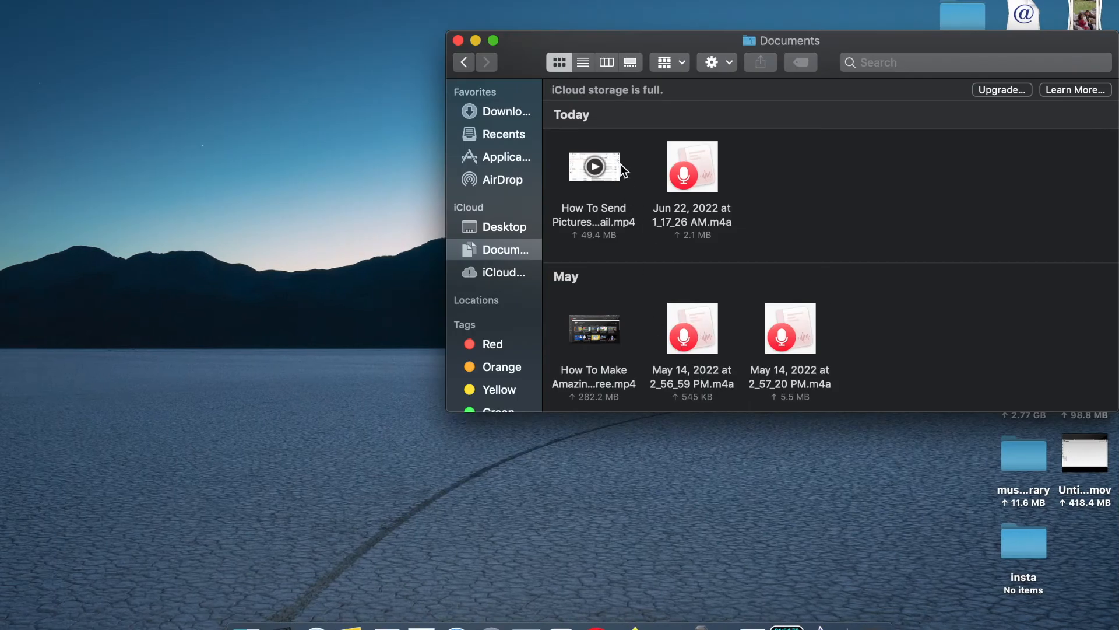
Step: Upload the "How To Send Pictures On Gmail" MP4 video from the Documents folder
mouse_move(619, 178)
left_click_drag(616, 172, 575, 301)
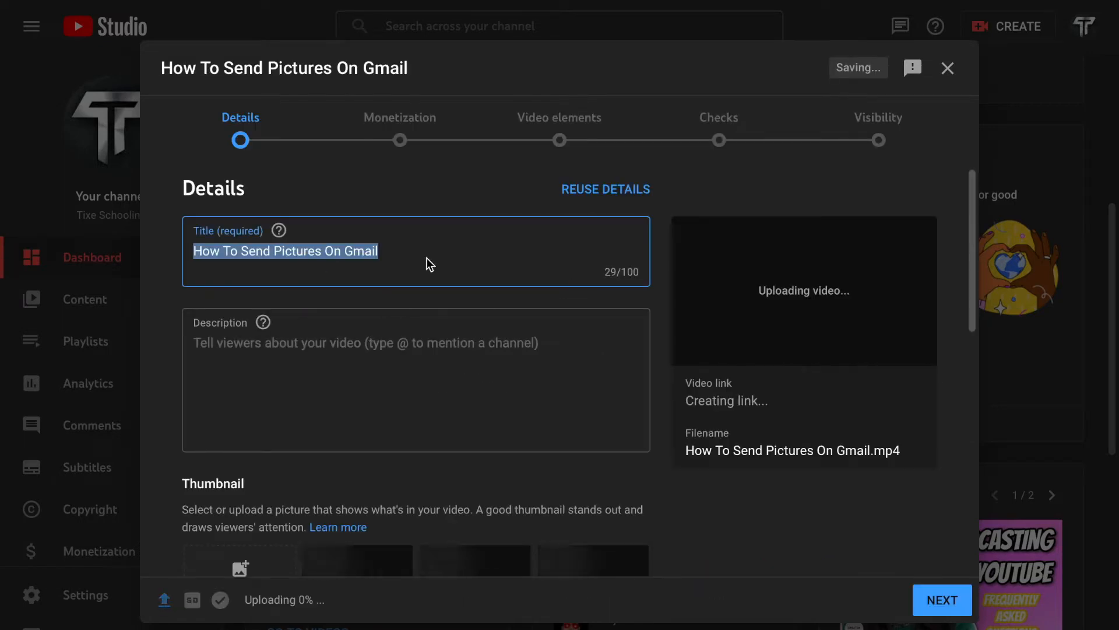
left_click(403, 263)
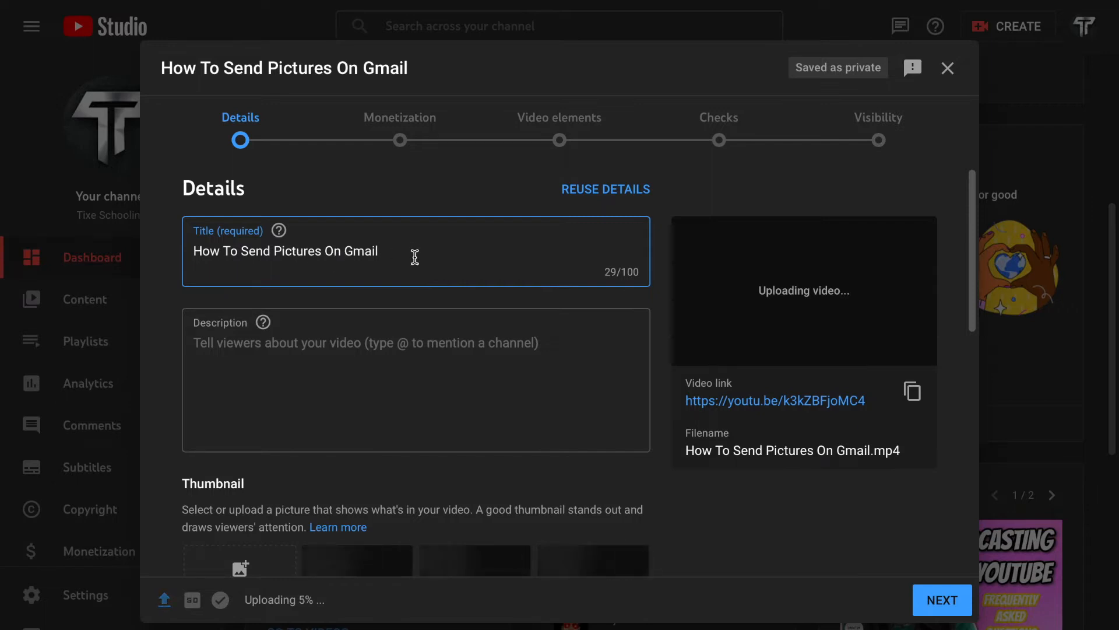
left_click_drag(412, 254, 265, 252)
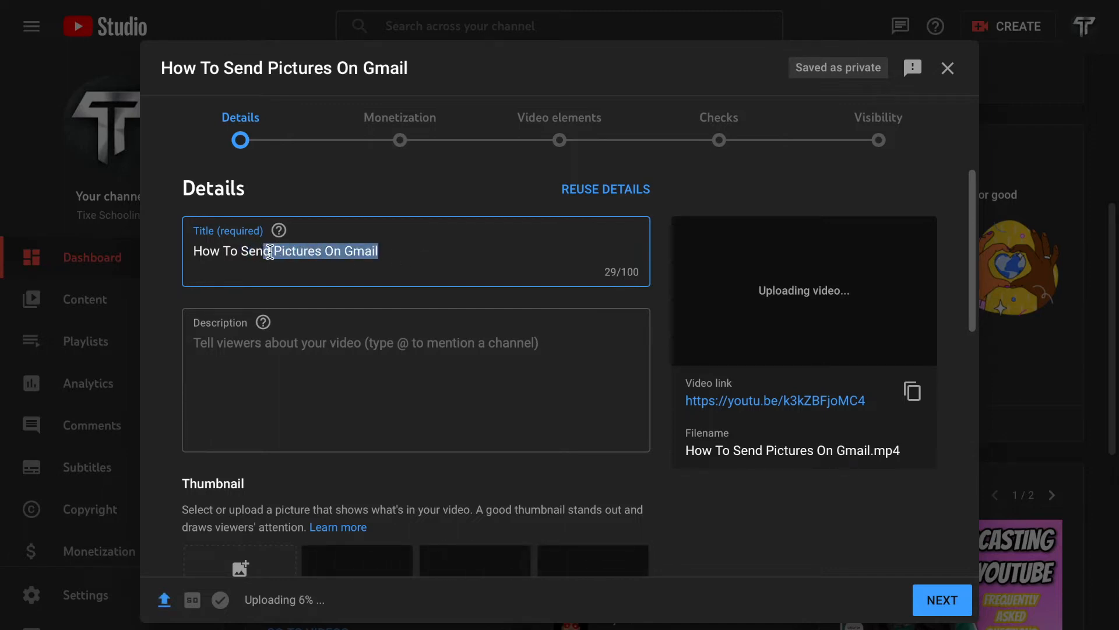
left_click(262, 253)
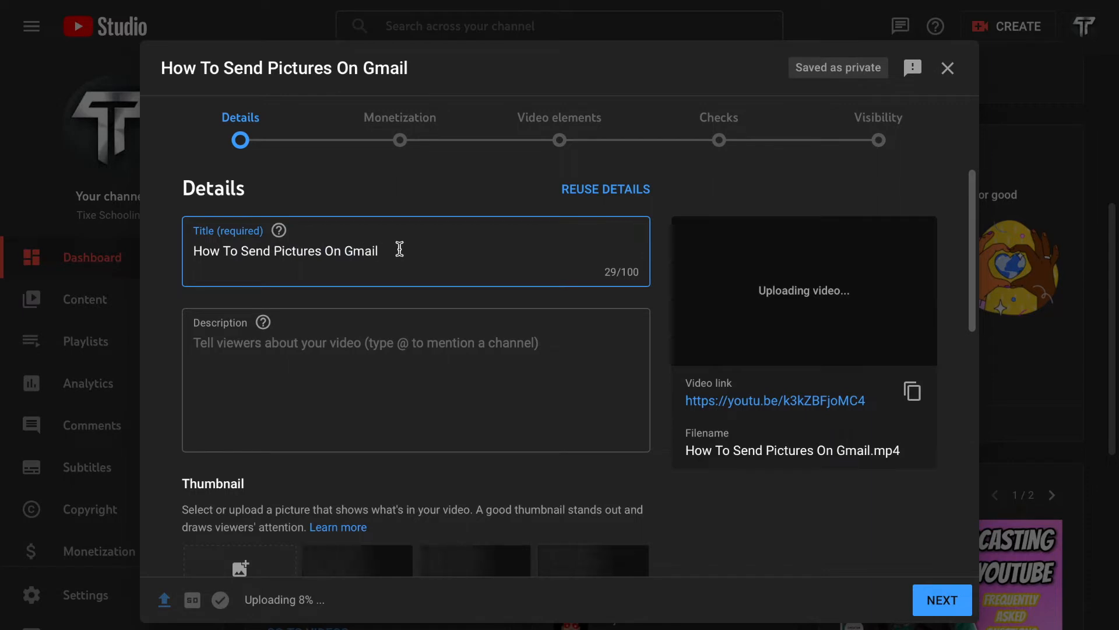
left_click_drag(391, 250, 241, 250)
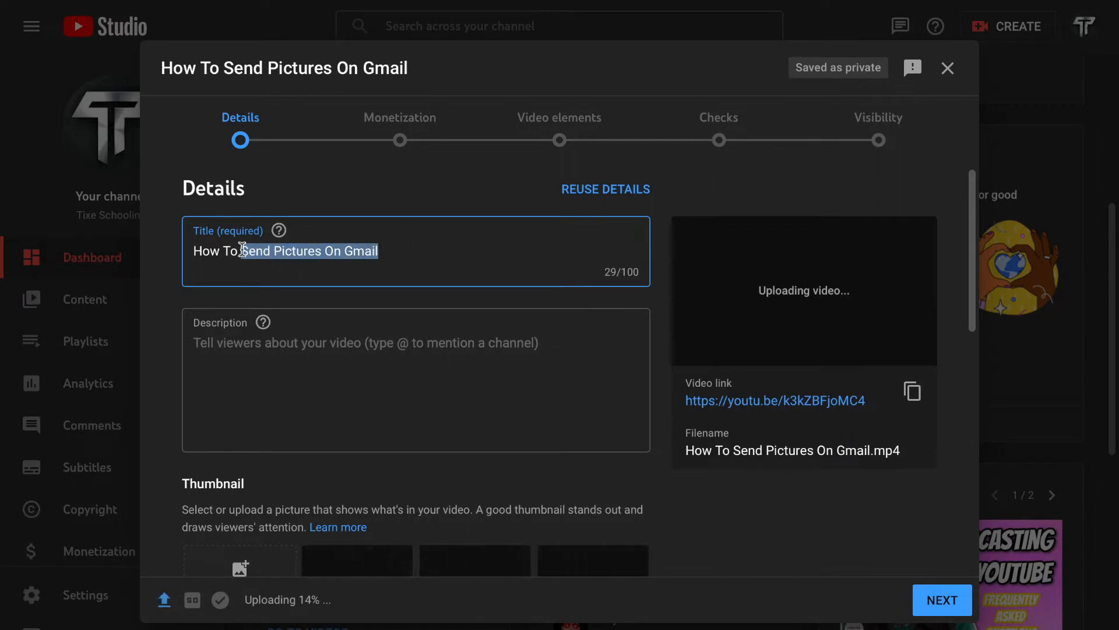
left_click(408, 251)
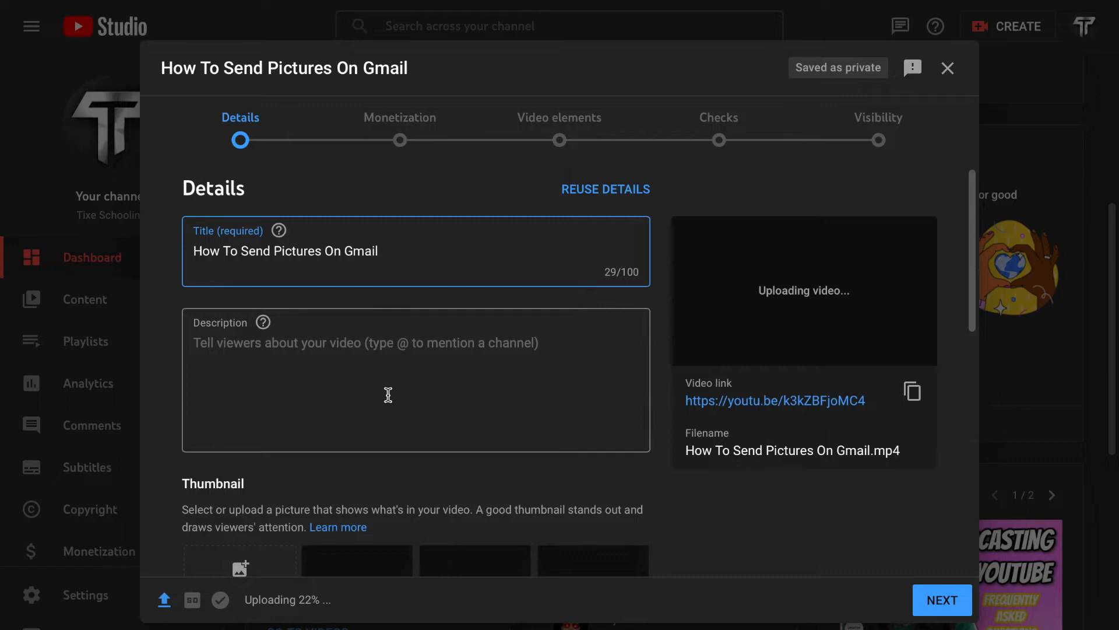
Step: Upload the "How to send a picture" Gmail JPG from the Downloads folder as the video's custom thumbnail
scroll(324, 407, "down", 1)
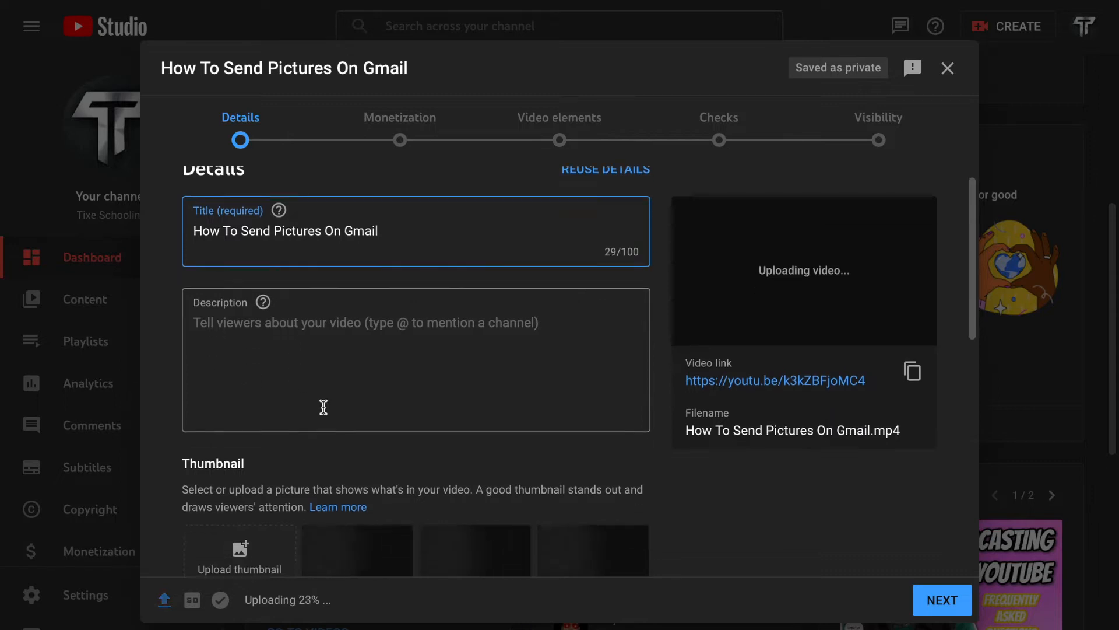
scroll(324, 402, "down", 2)
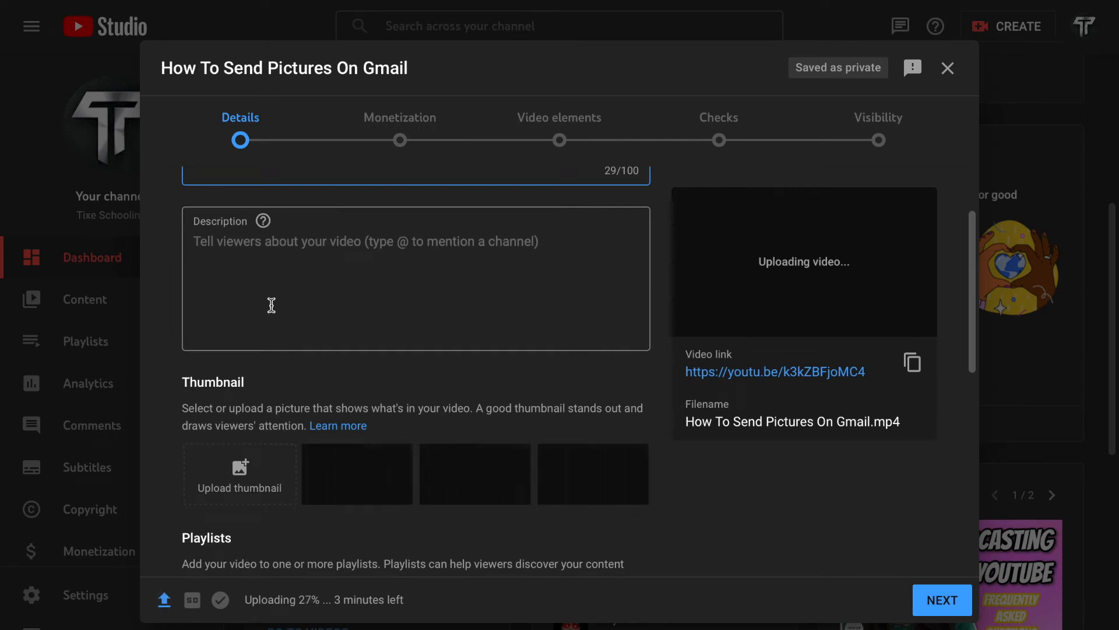
scroll(271, 305, "down", 1)
left_click_drag(255, 327, 203, 324)
left_click(244, 358)
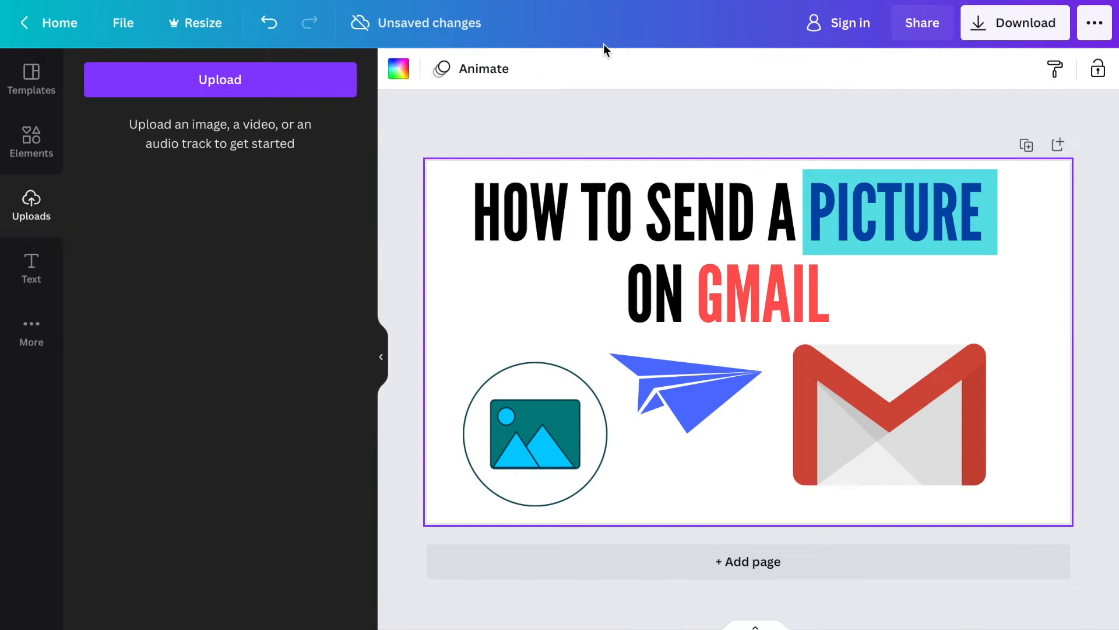
mouse_move(576, 2)
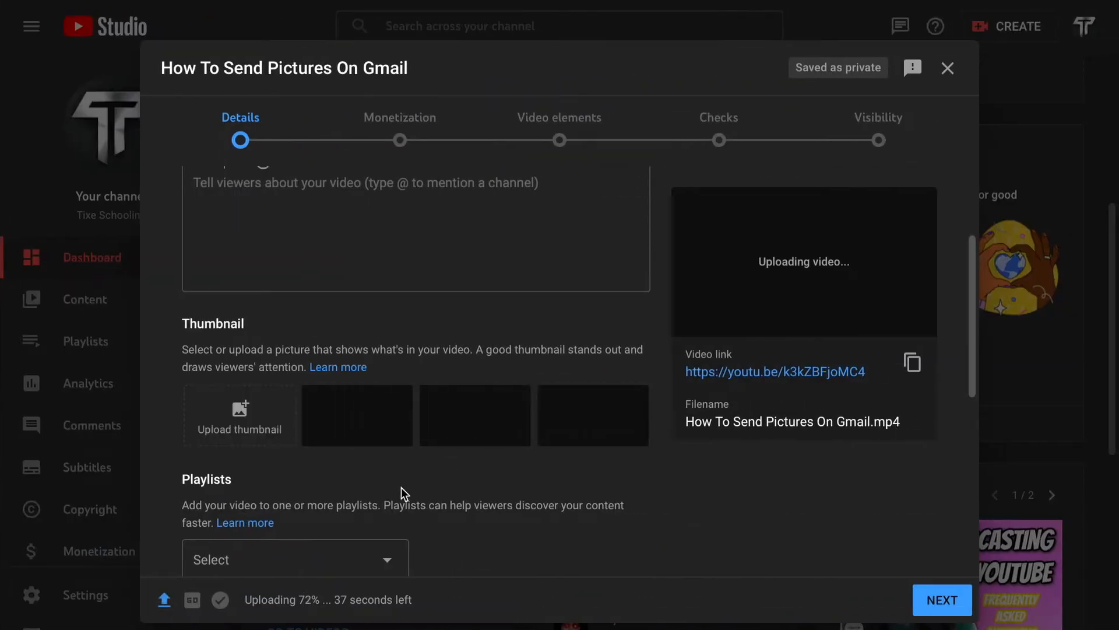
left_click(271, 427)
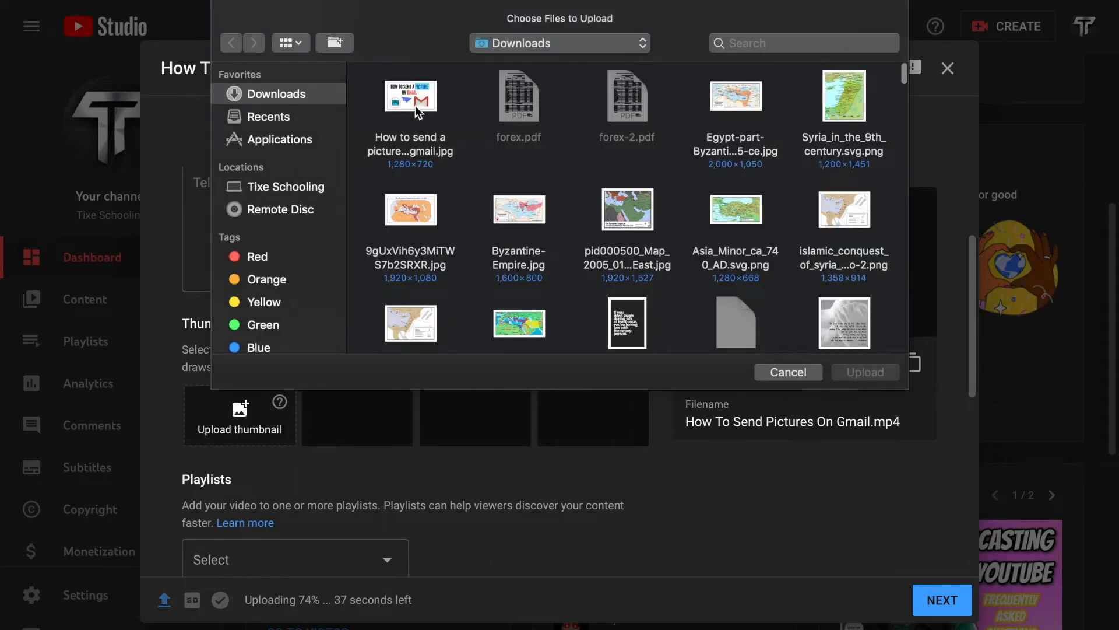
left_click(409, 123)
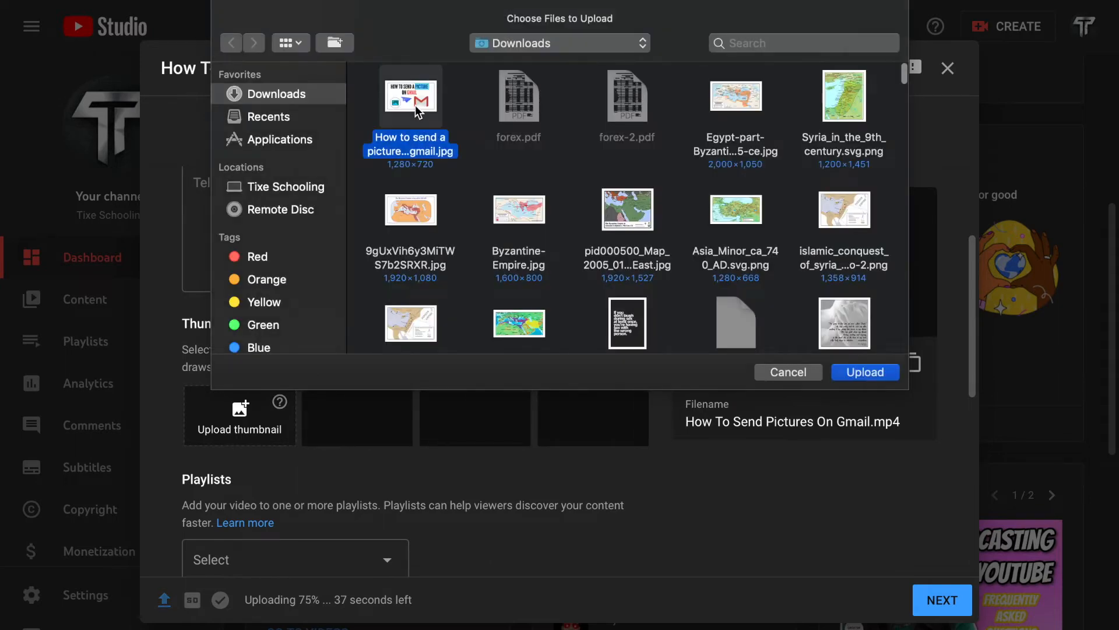
double_click(407, 139)
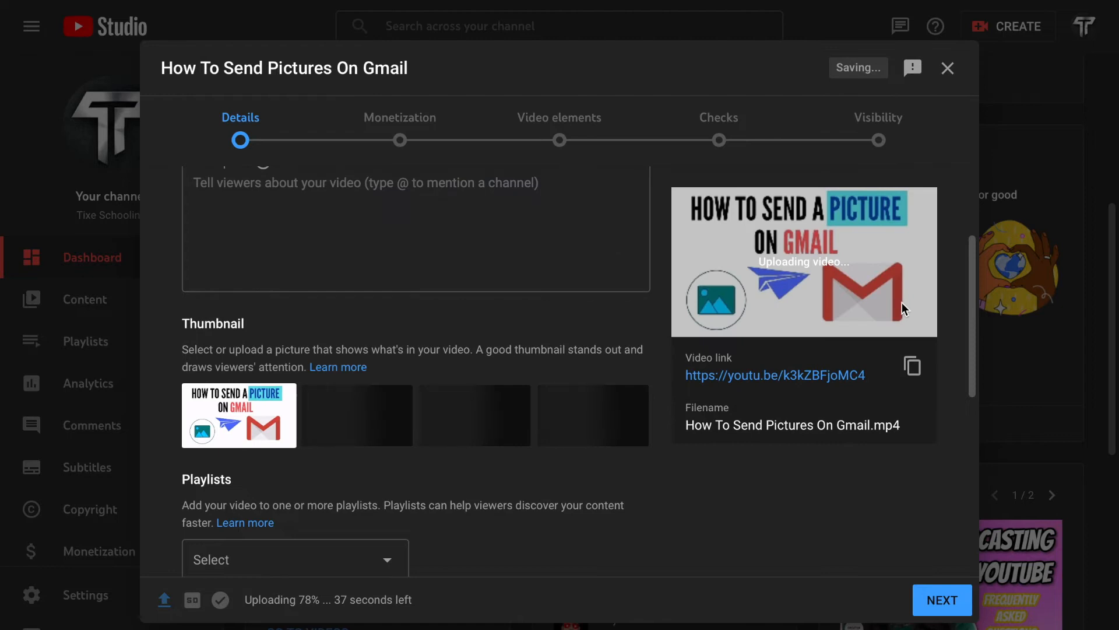
Step: Search the channel's playlists for "gm" and add the video to the Gmail Tutorials playlist
scroll(460, 562, "down", 2)
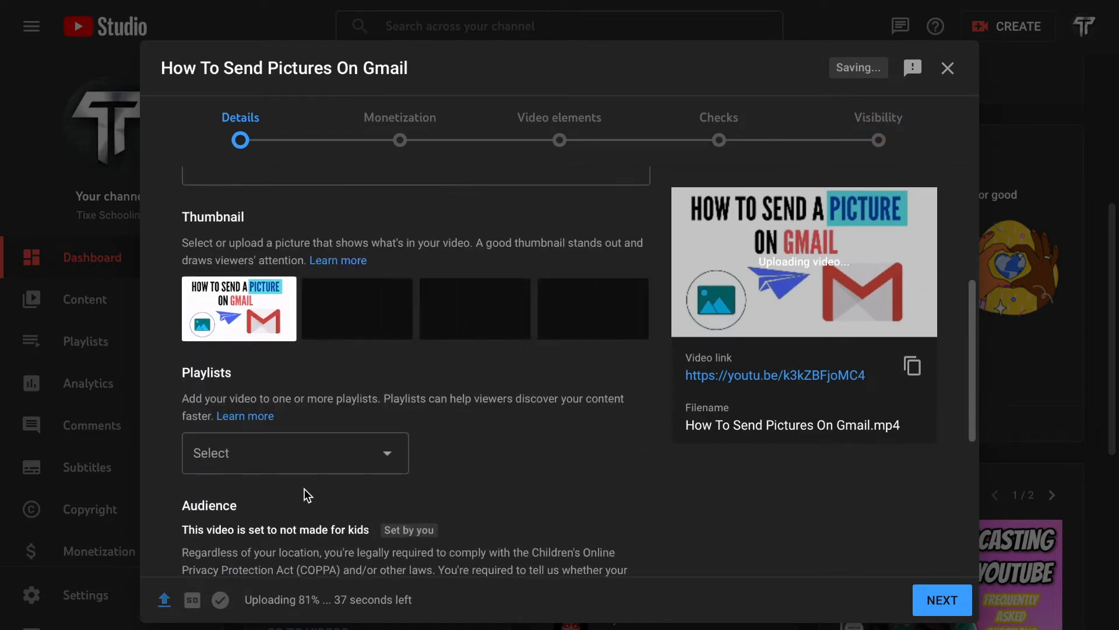
left_click(285, 455)
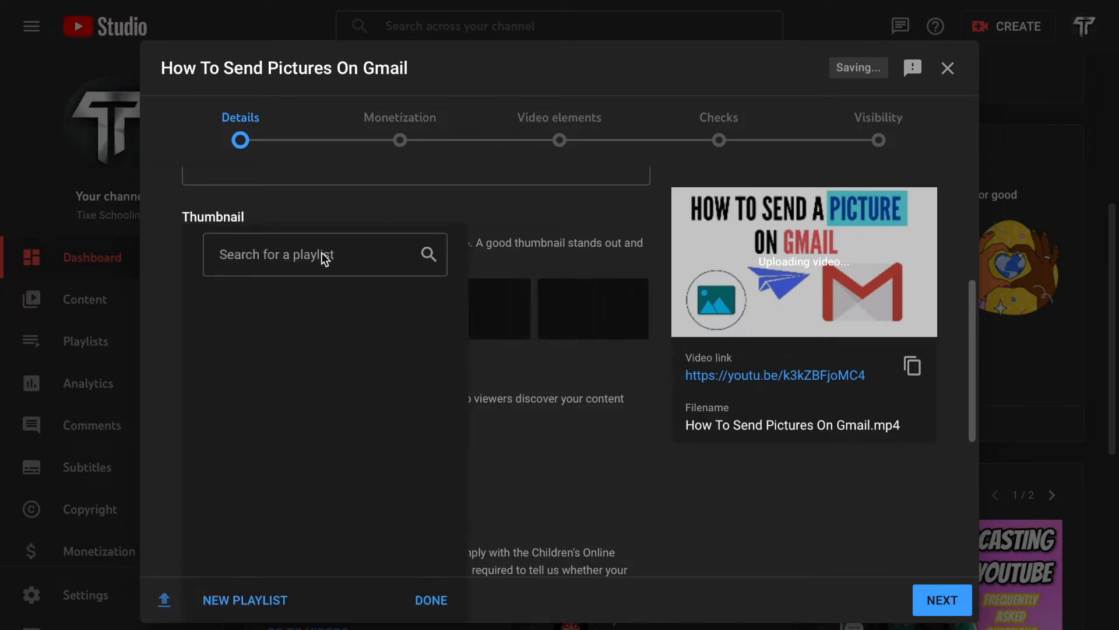
left_click(317, 257)
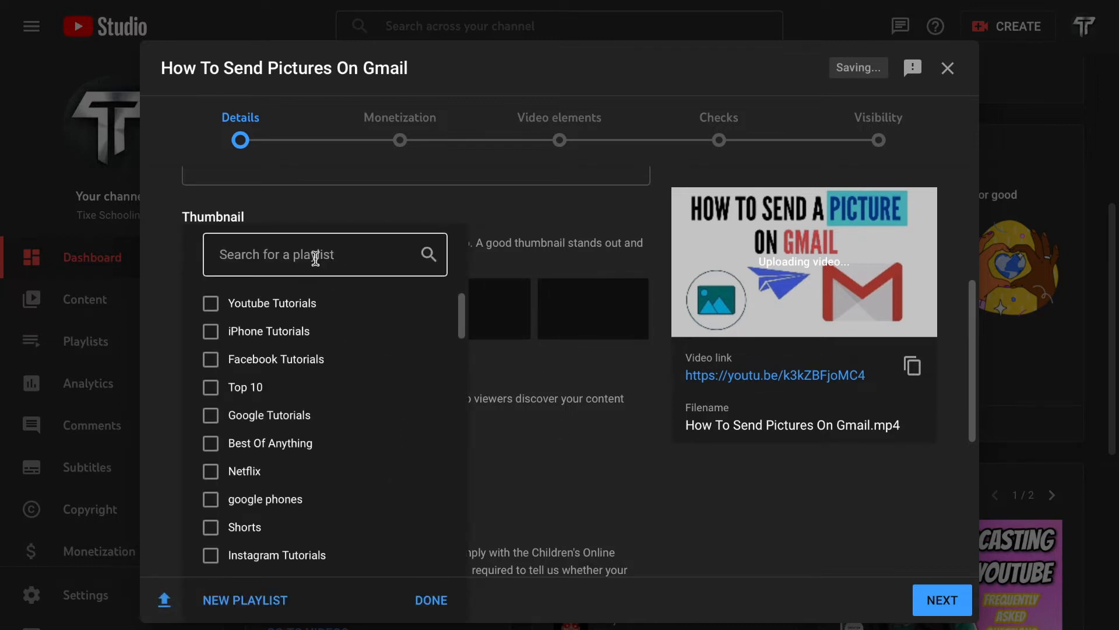
left_click(316, 258)
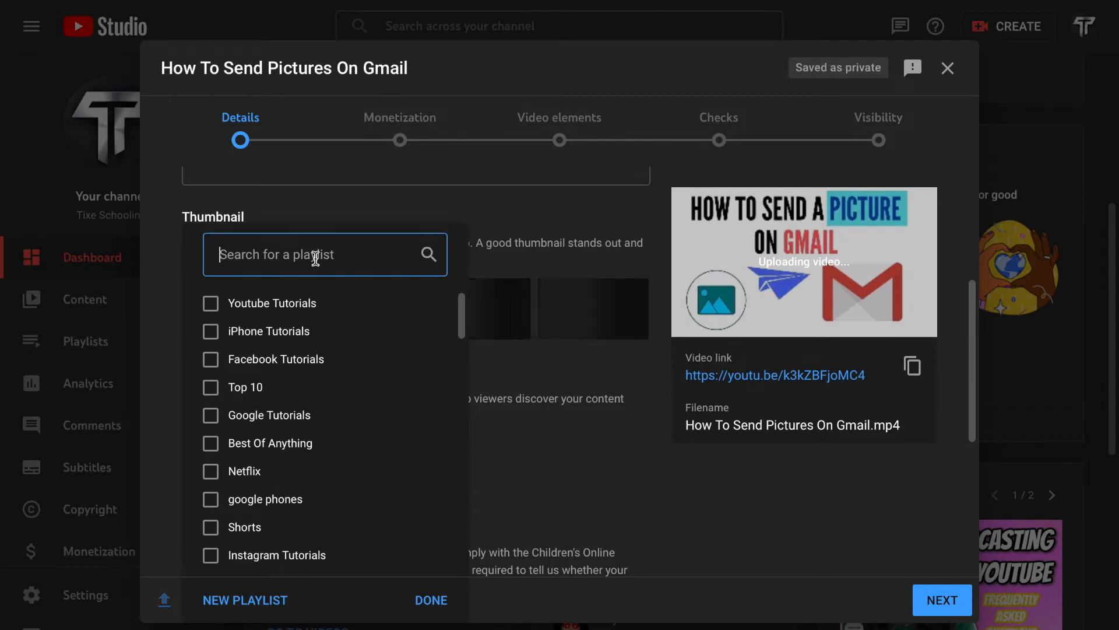
type("gm")
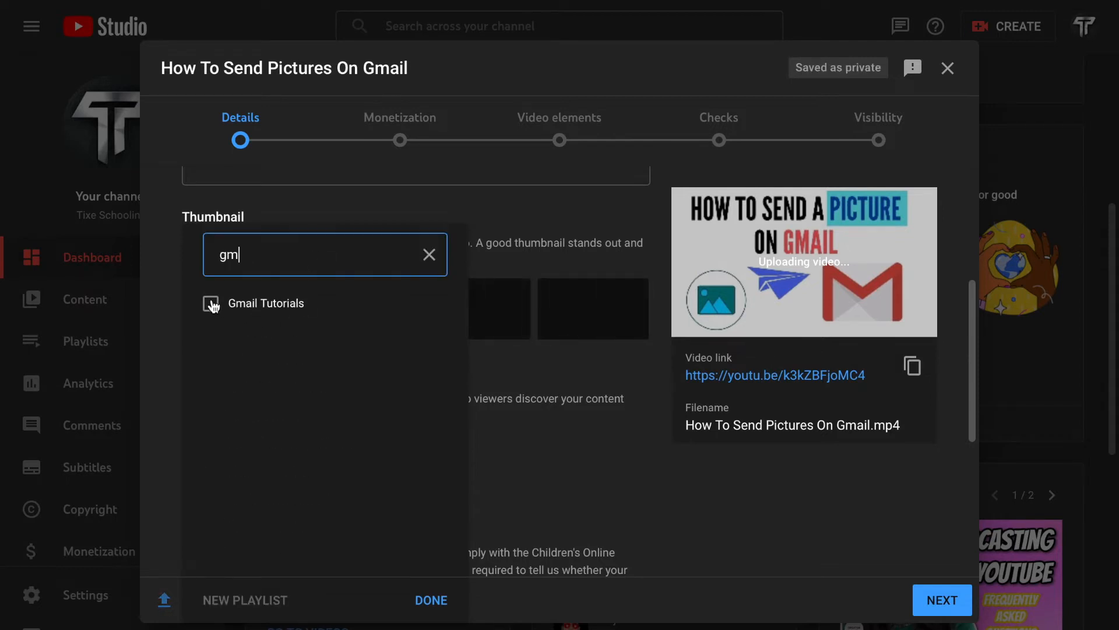
left_click(211, 303)
left_click(431, 600)
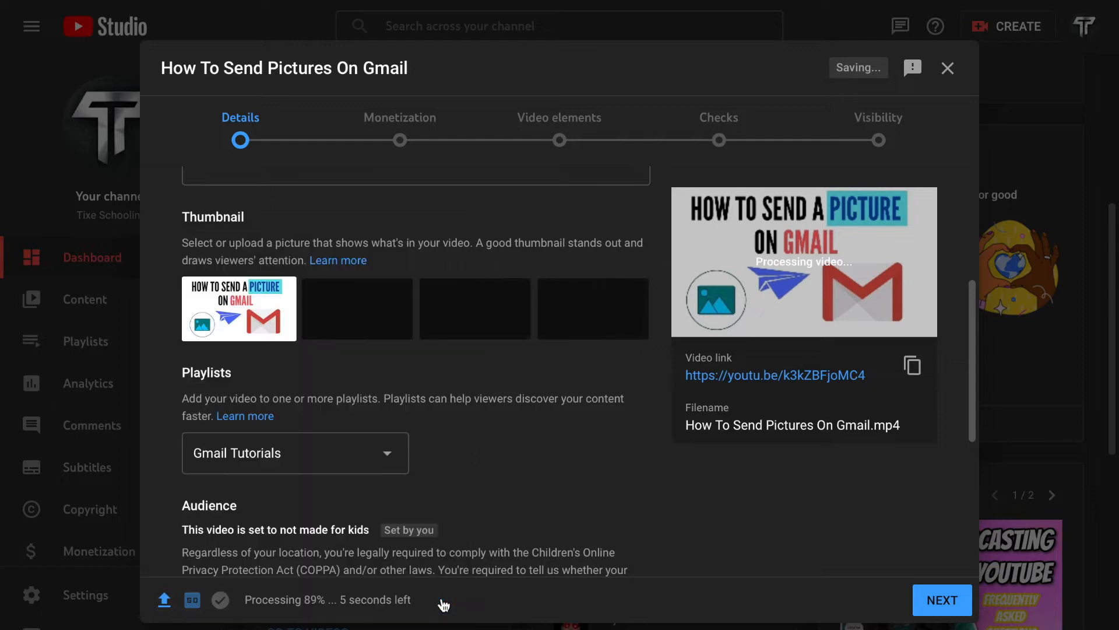
Step: Mark the video as not made for kids and expand the additional details for paid promotion, tags and subtitles
scroll(309, 389, "down", 5)
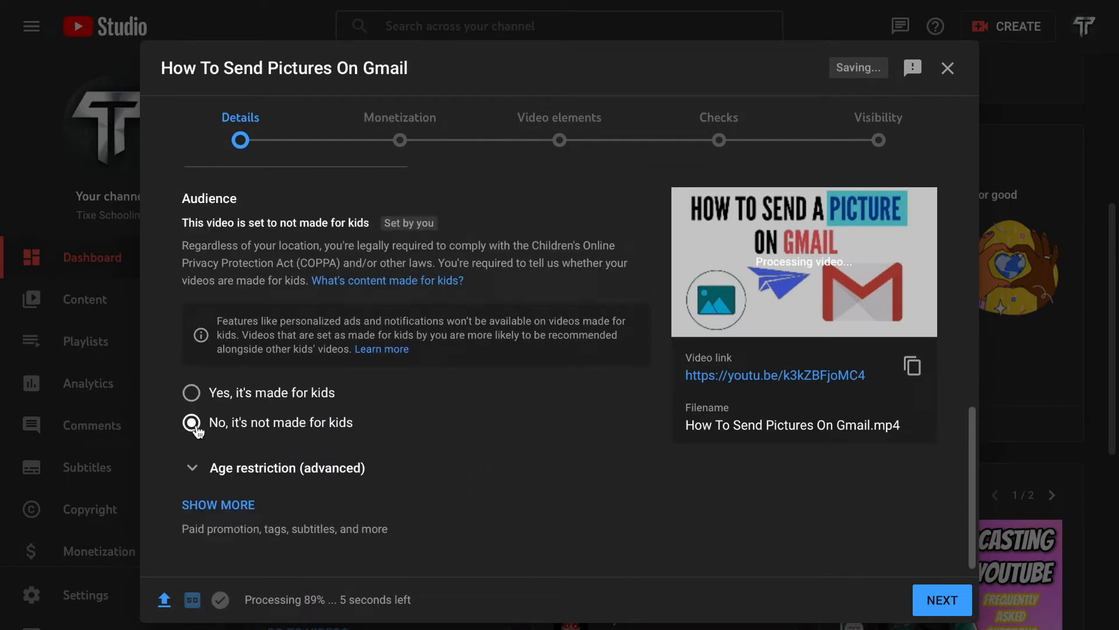
left_click(194, 427)
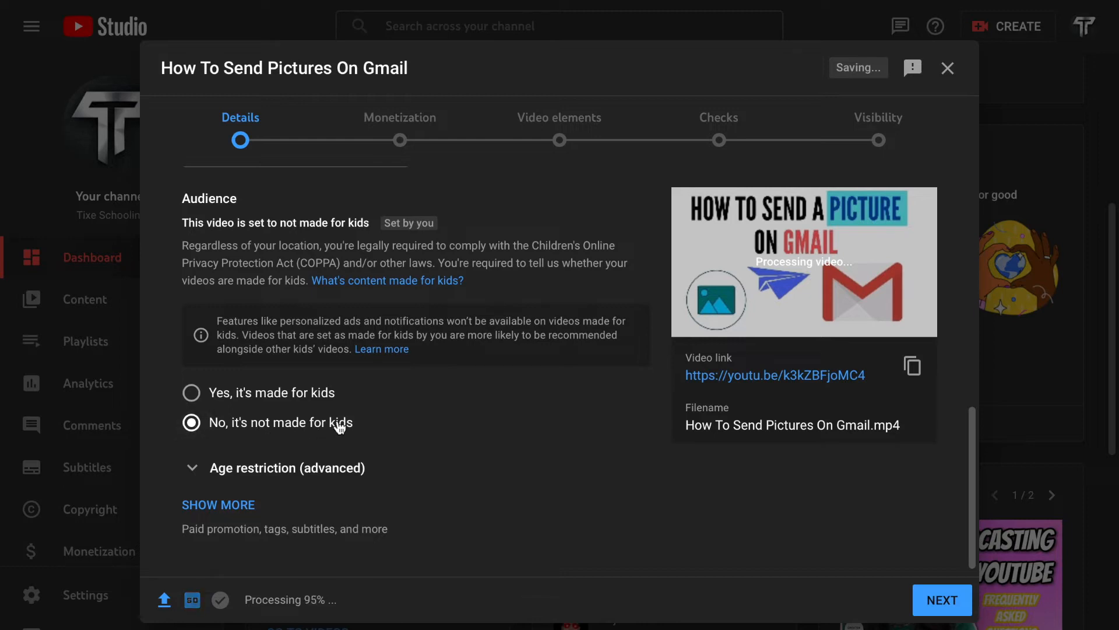
scroll(228, 431, "down", 1)
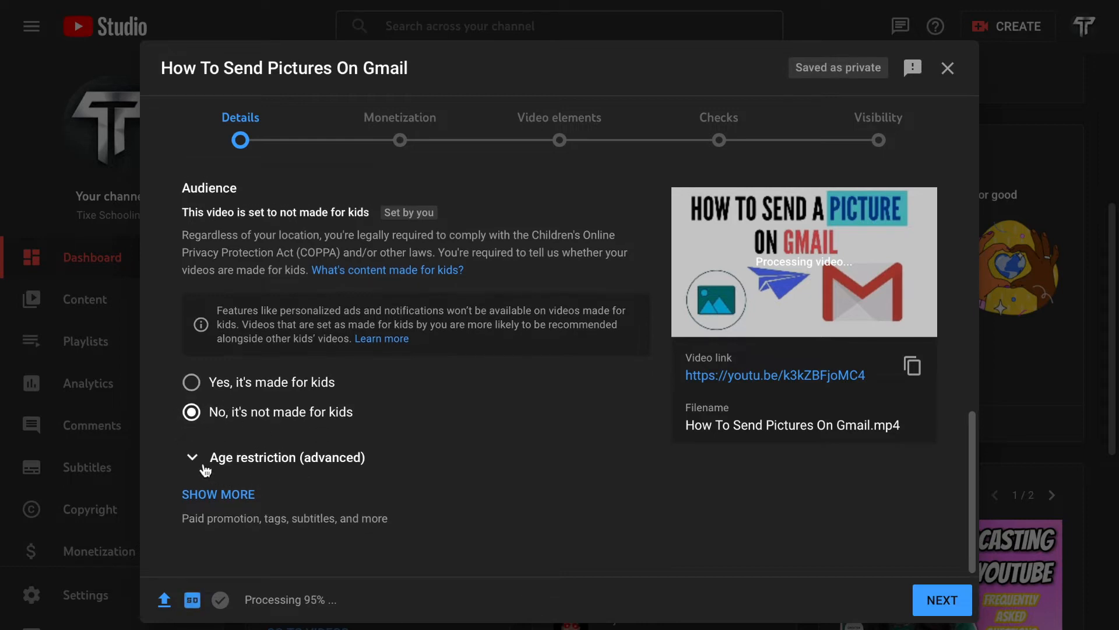
left_click(232, 496)
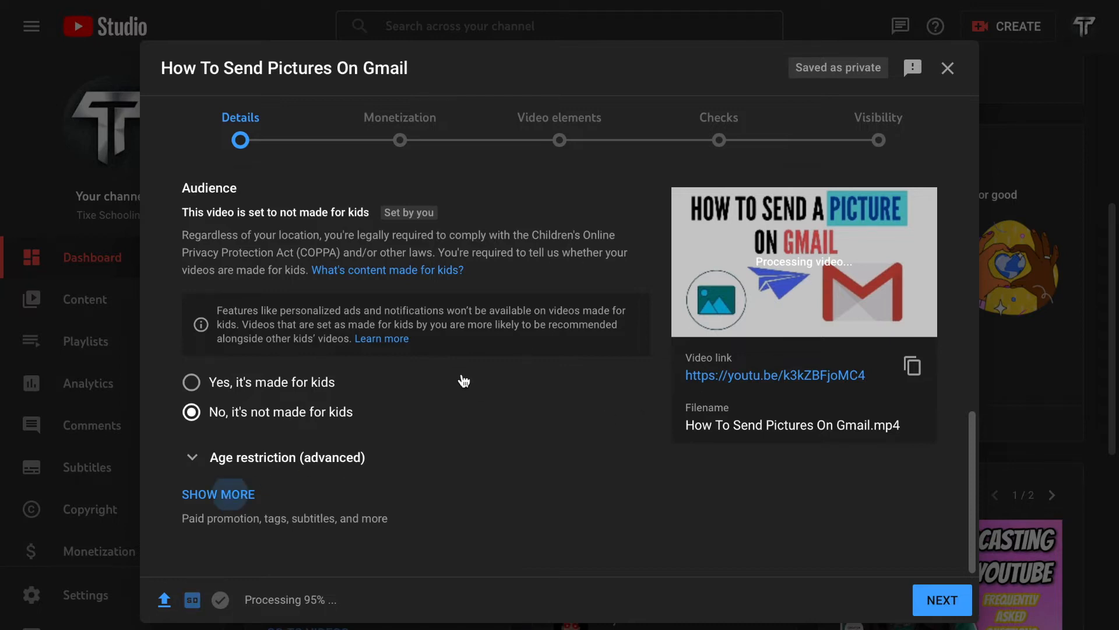
Step: Copy the video title and add "How To Send Pictures On Gmail" as a tag
scroll(462, 380, "down", 4)
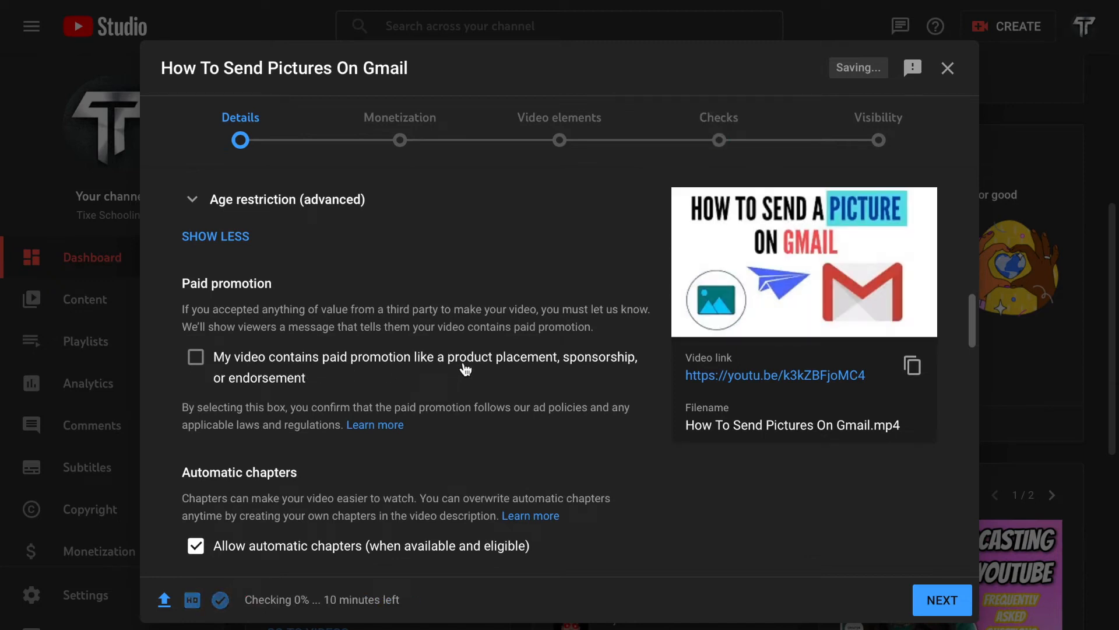
scroll(558, 384, "down", 2)
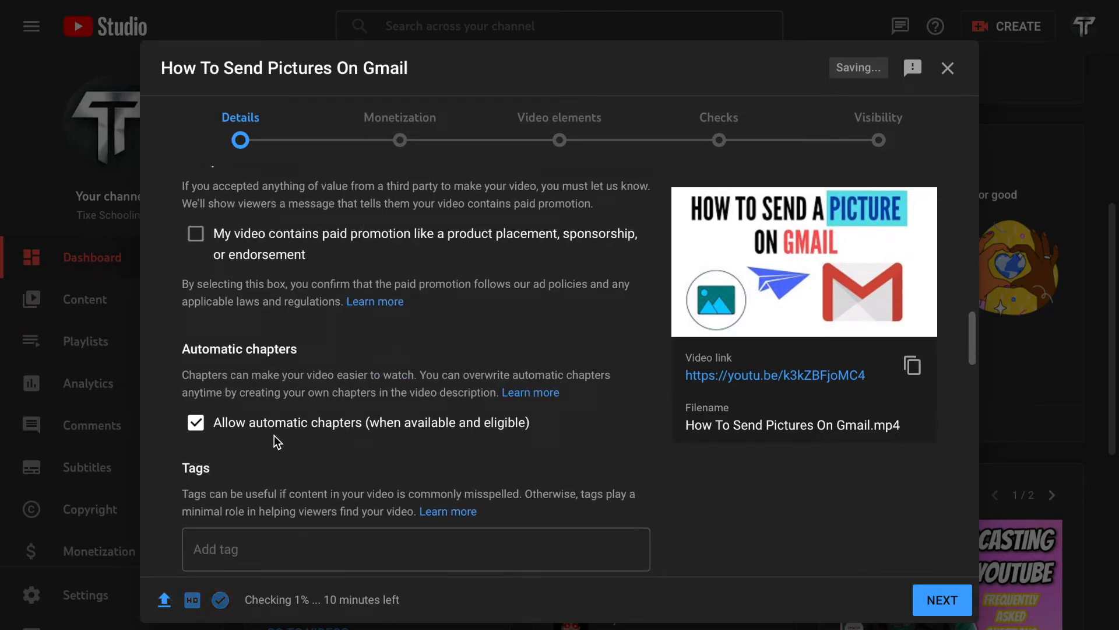
scroll(258, 440, "down", 2)
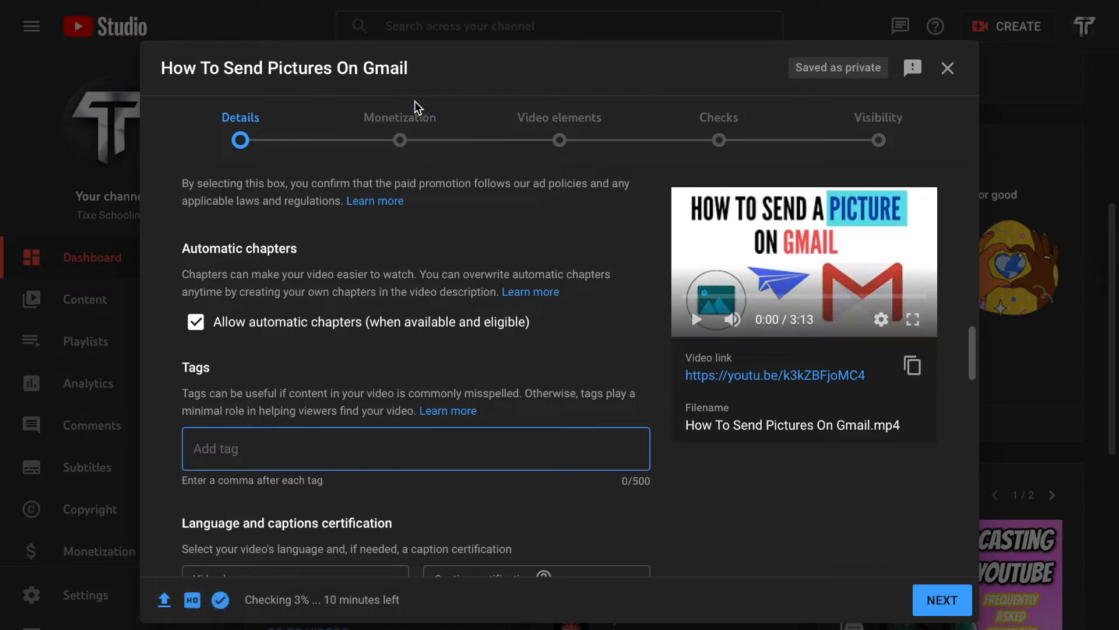
left_click_drag(410, 69, 166, 63)
key("ctrl+c")
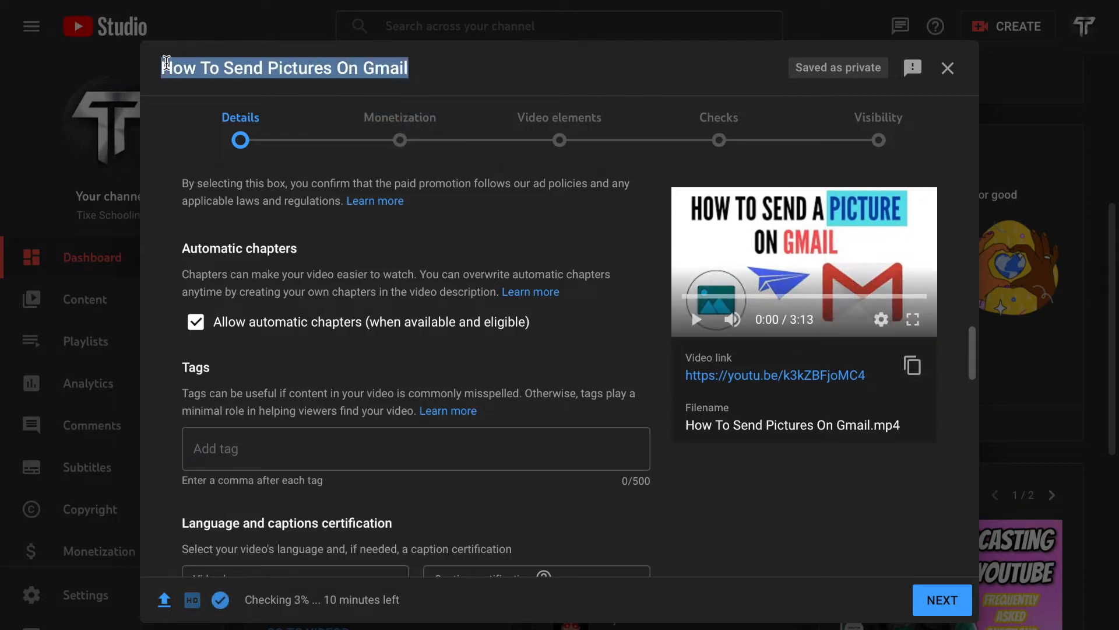
left_click(349, 456)
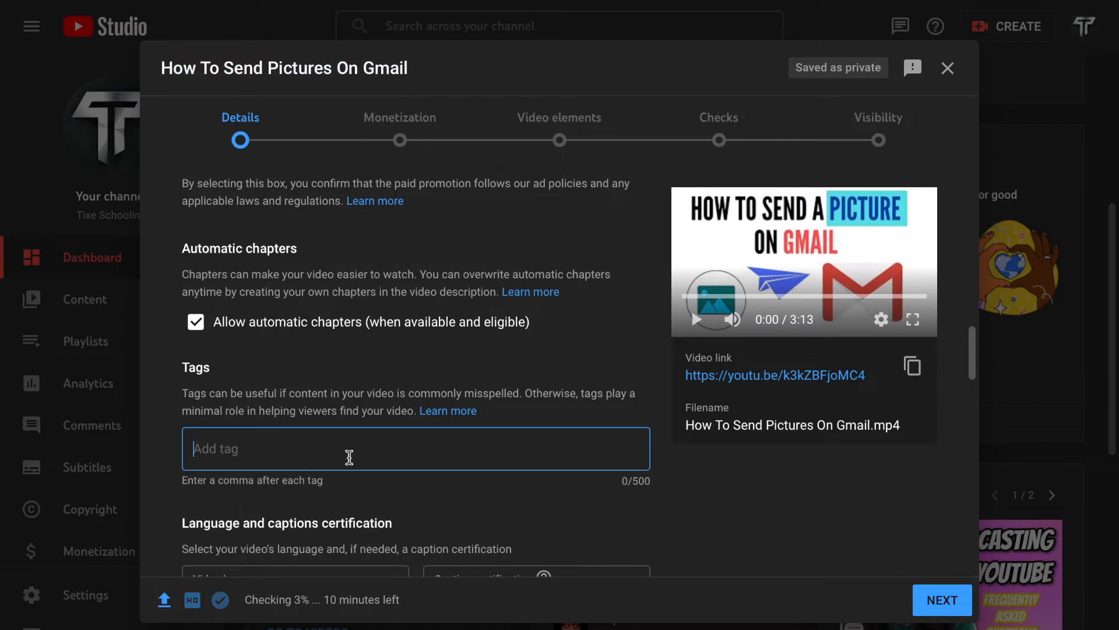
key("ctrl+v")
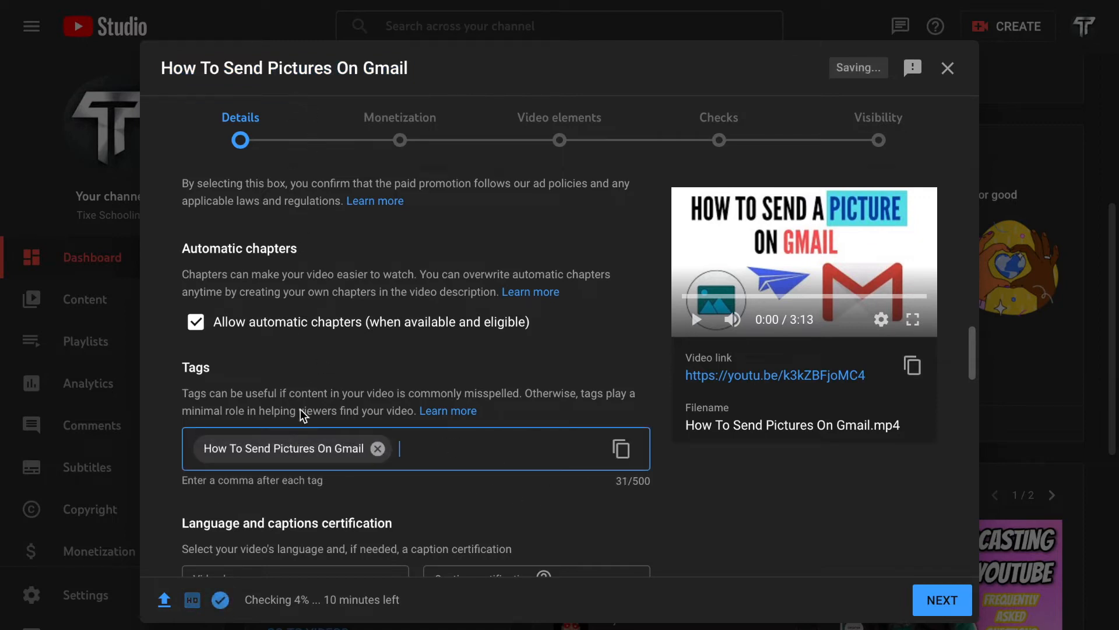
Step: Paste the copied video title "How To Send Pictures On Gmail" into the description and return to the tags field
scroll(303, 412, "up", 15)
left_click(309, 348)
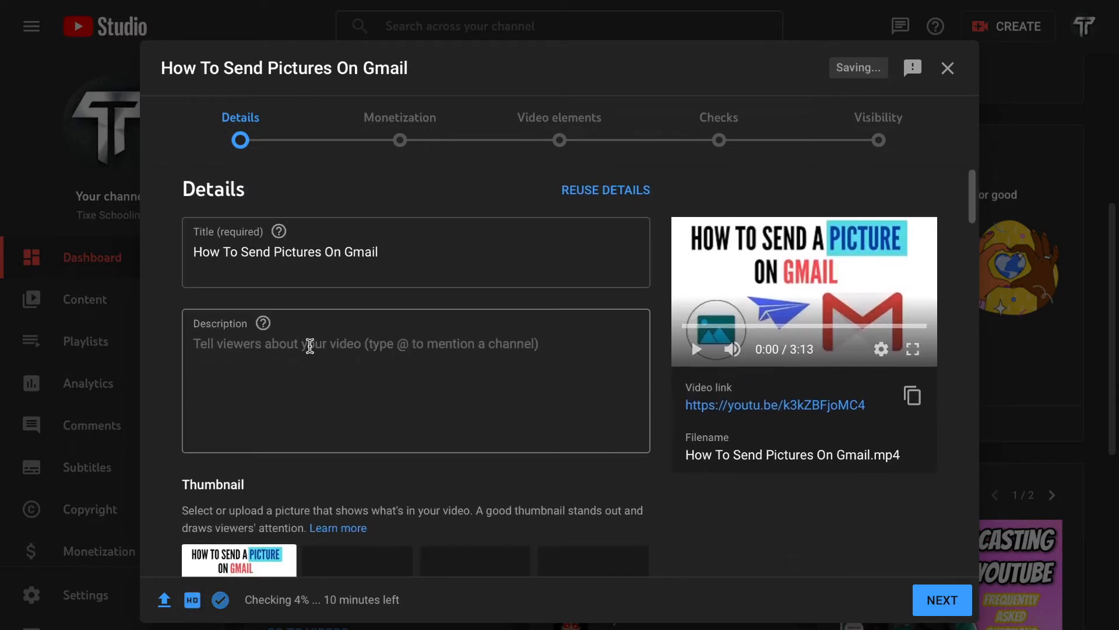
key("ctrl+v")
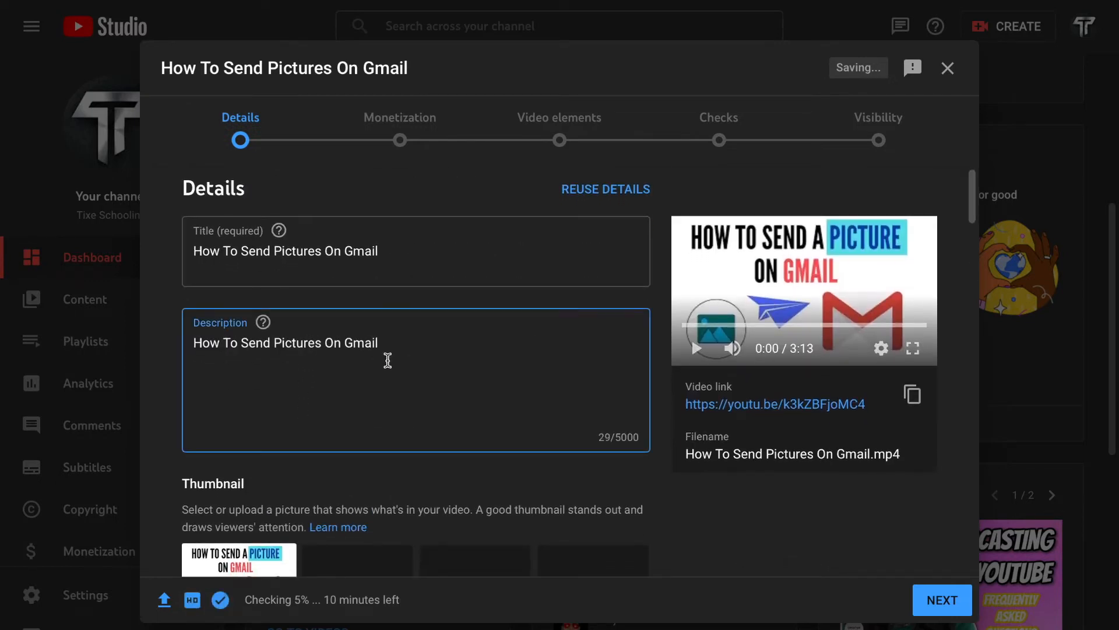
scroll(403, 373, "down", 10)
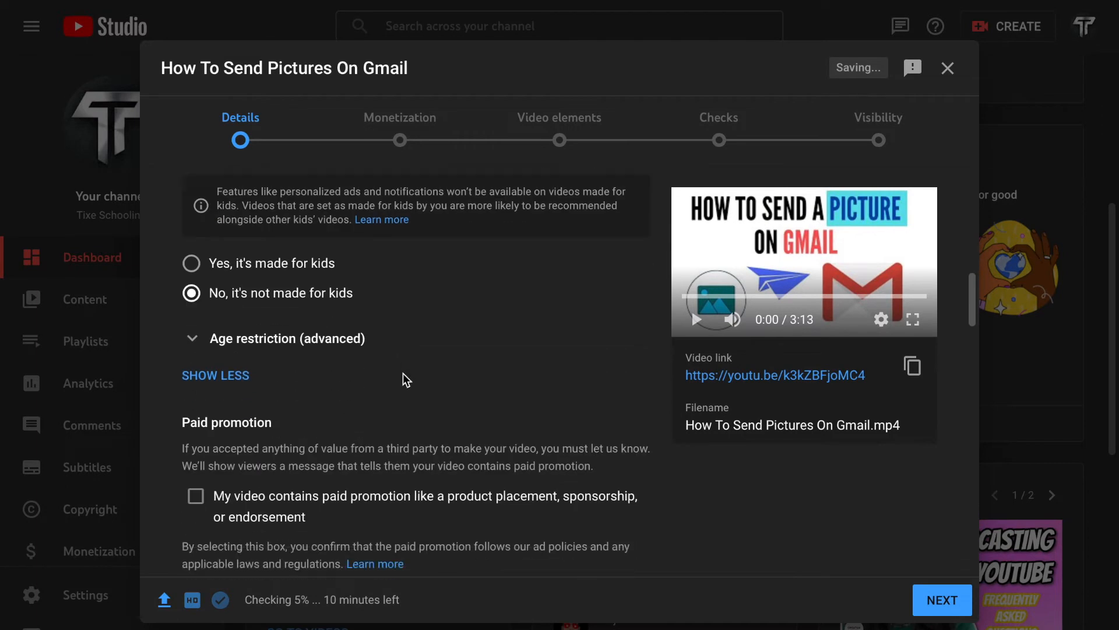
scroll(403, 377, "down", 4)
left_click(420, 428)
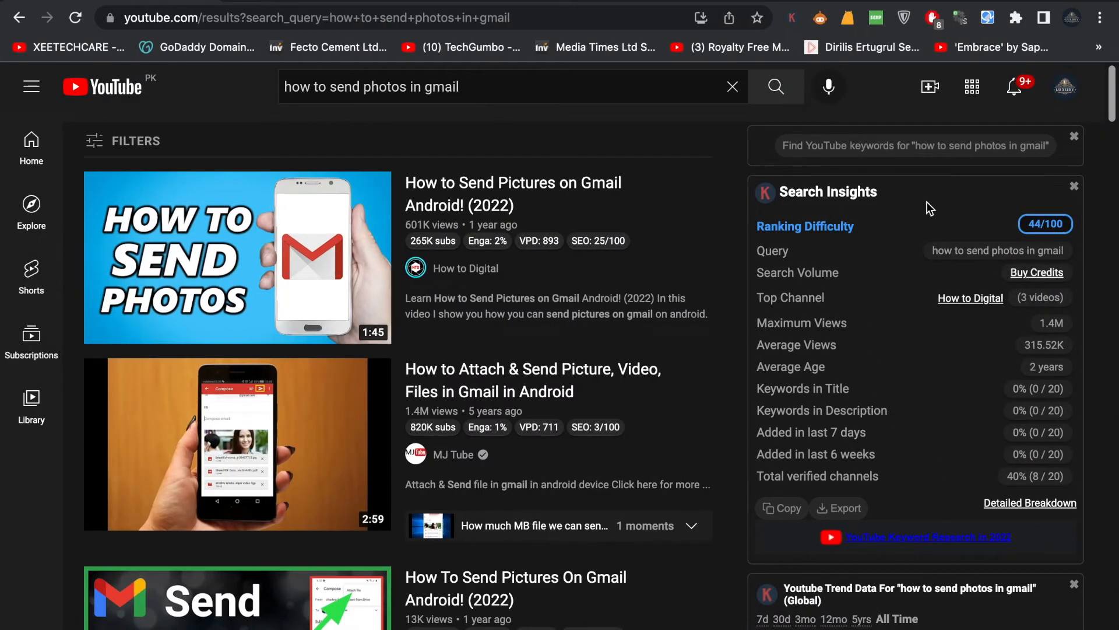
left_click(819, 26)
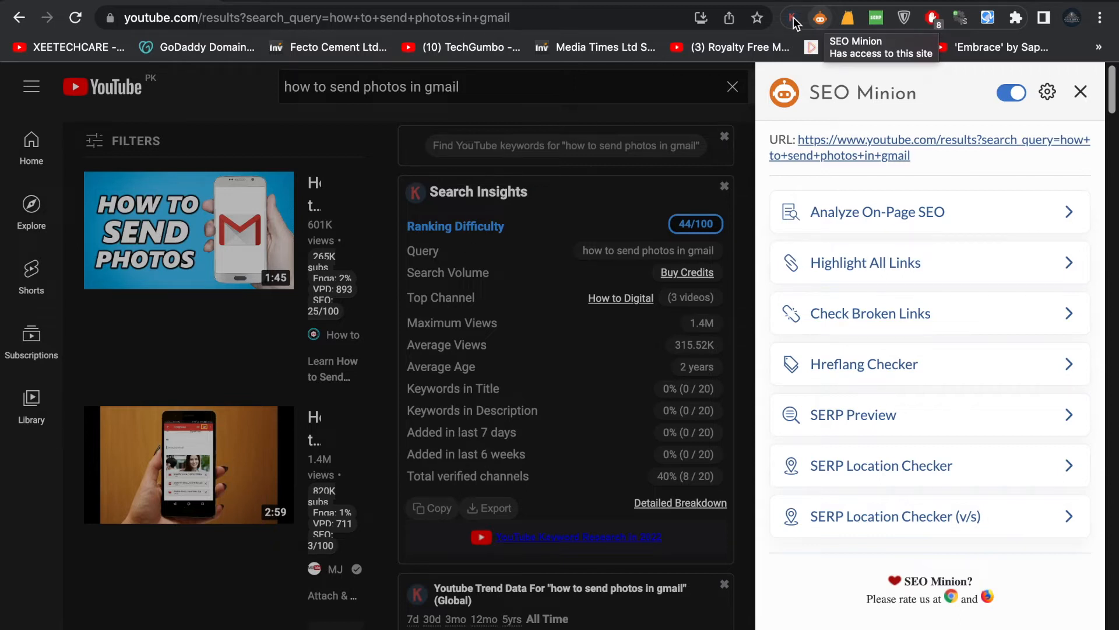
scroll(796, 17, "down", 3)
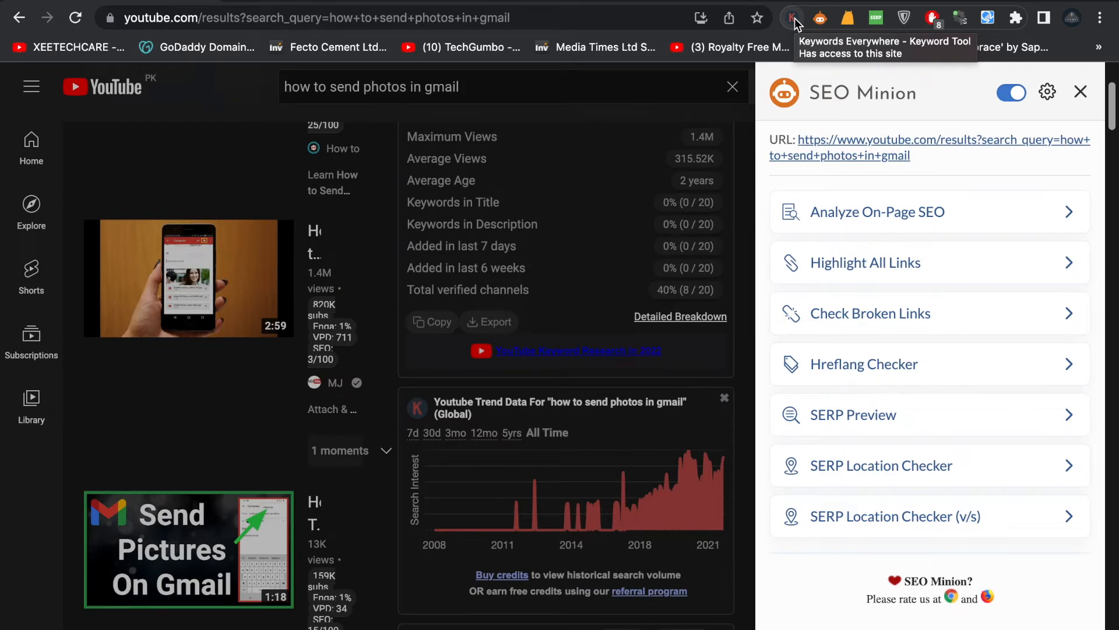
left_click(1081, 92)
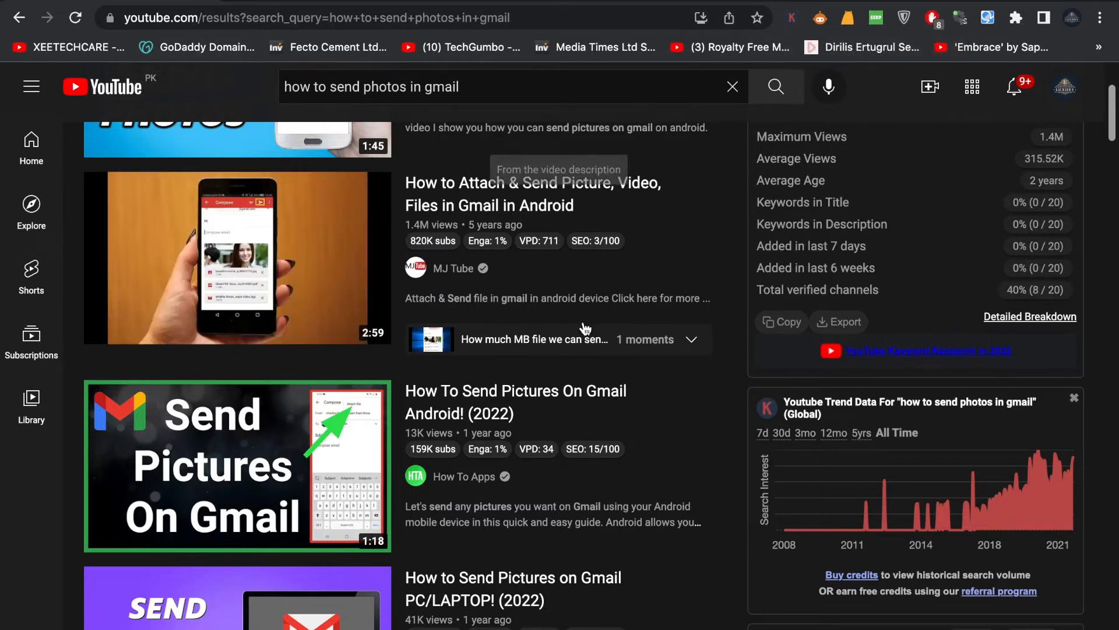
Step: Examine the search insights, trend data and most used tags for the YouTube search "how to send photos in gmail"
scroll(524, 292, "up", 3)
mouse_move(590, 224)
scroll(590, 226, "up", 1)
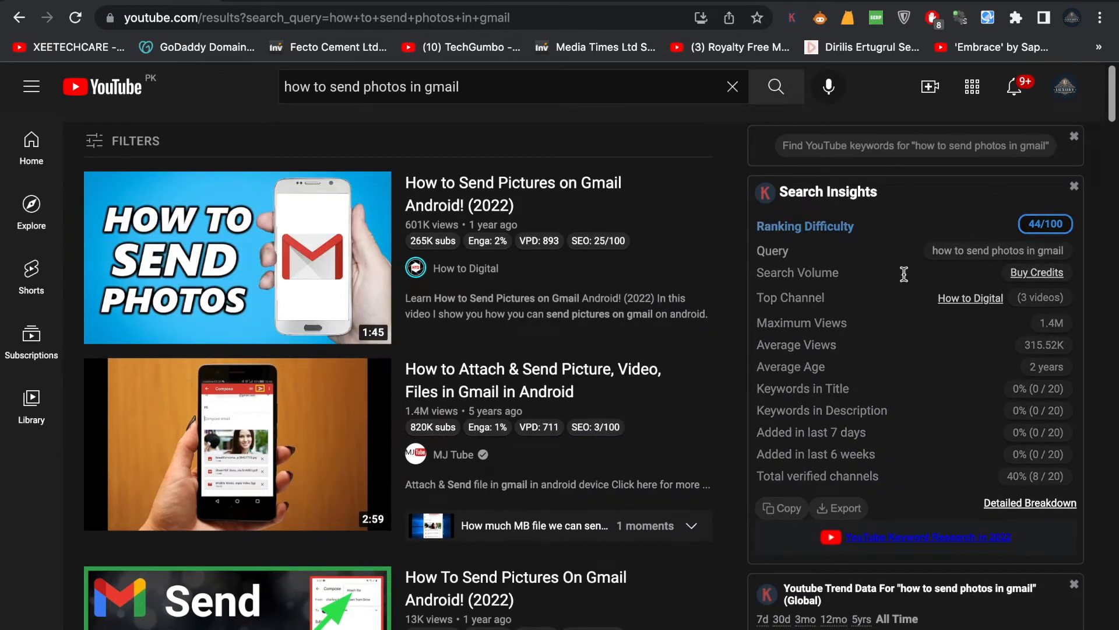
scroll(988, 339, "down", 3)
scroll(988, 340, "down", 5)
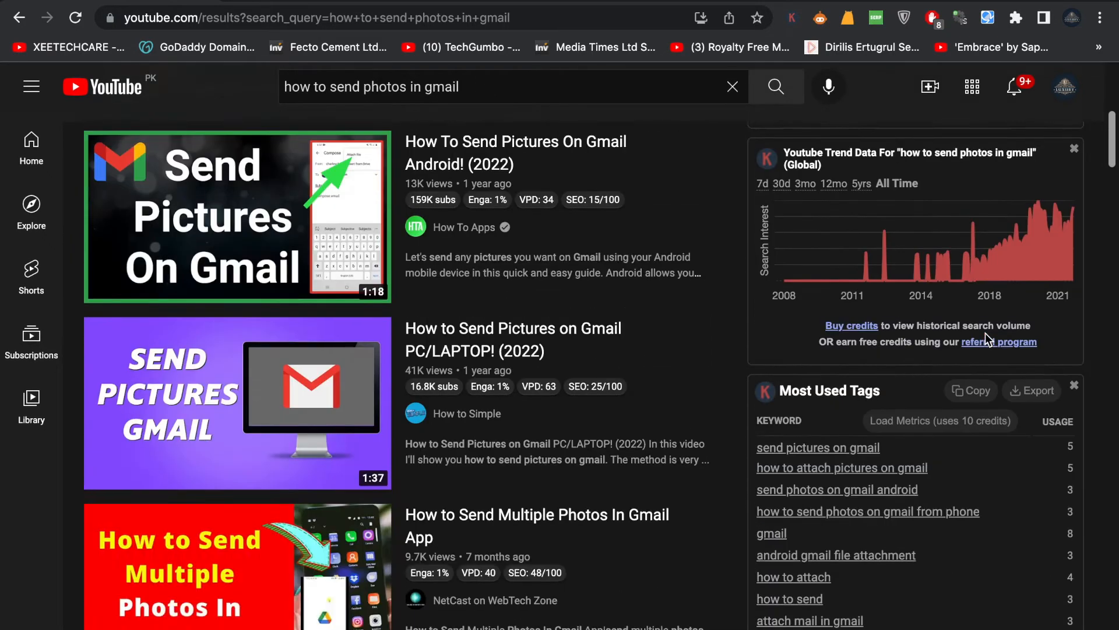
scroll(988, 339, "up", 5)
scroll(988, 339, "down", 7)
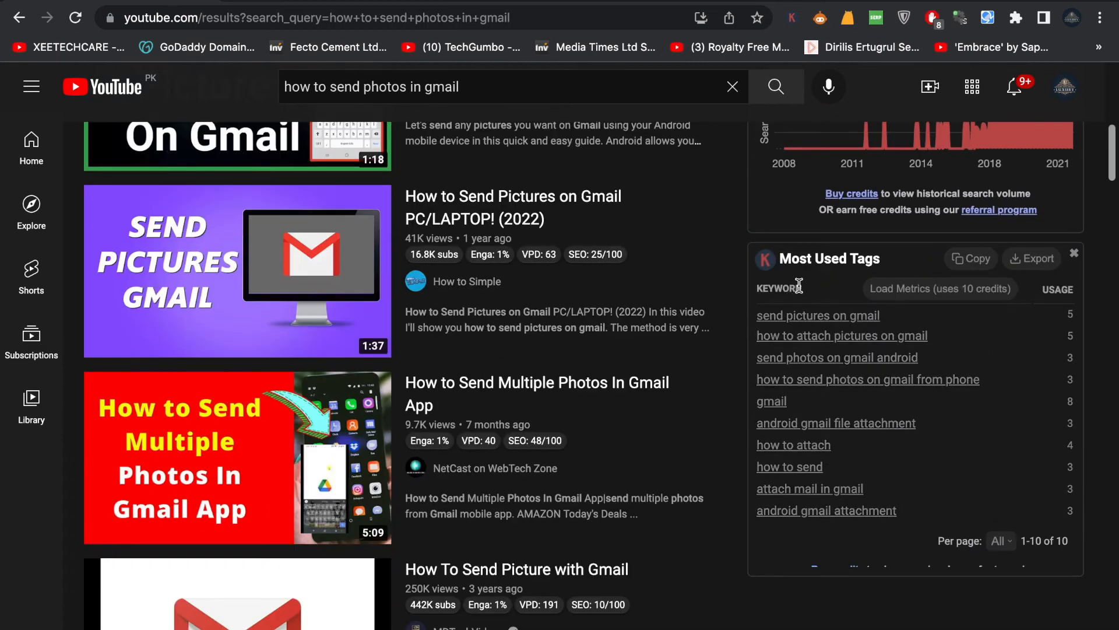
left_click_drag(879, 258, 778, 259)
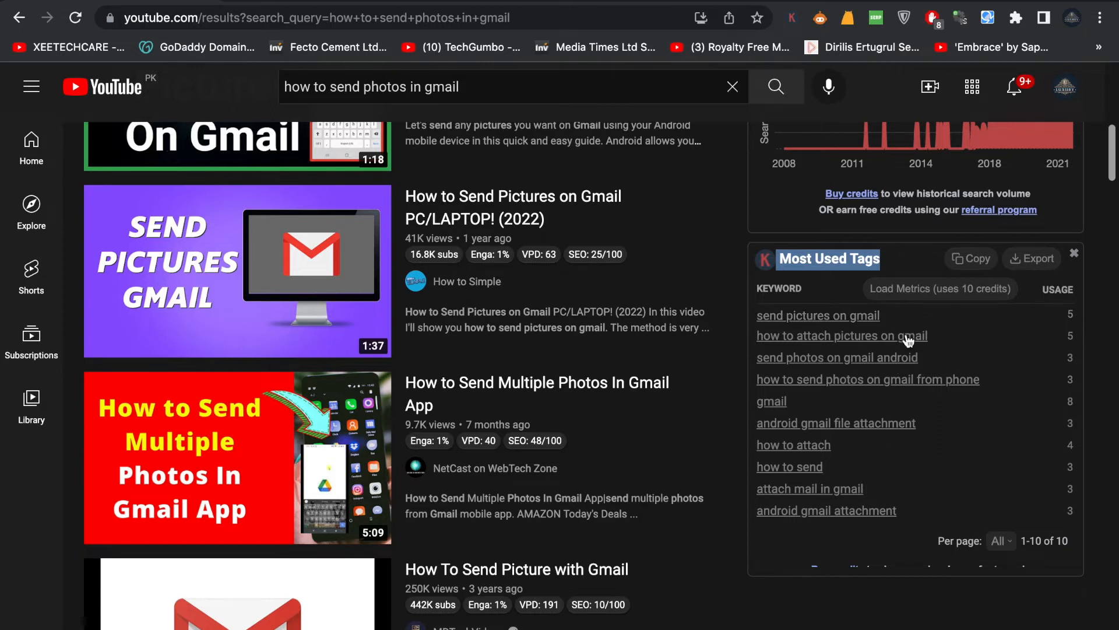
Step: Copy "send pictures on gmail" from the most used tags and add it to the video's tags in YouTube Studio
left_click_drag(902, 316, 756, 315)
key("super+c")
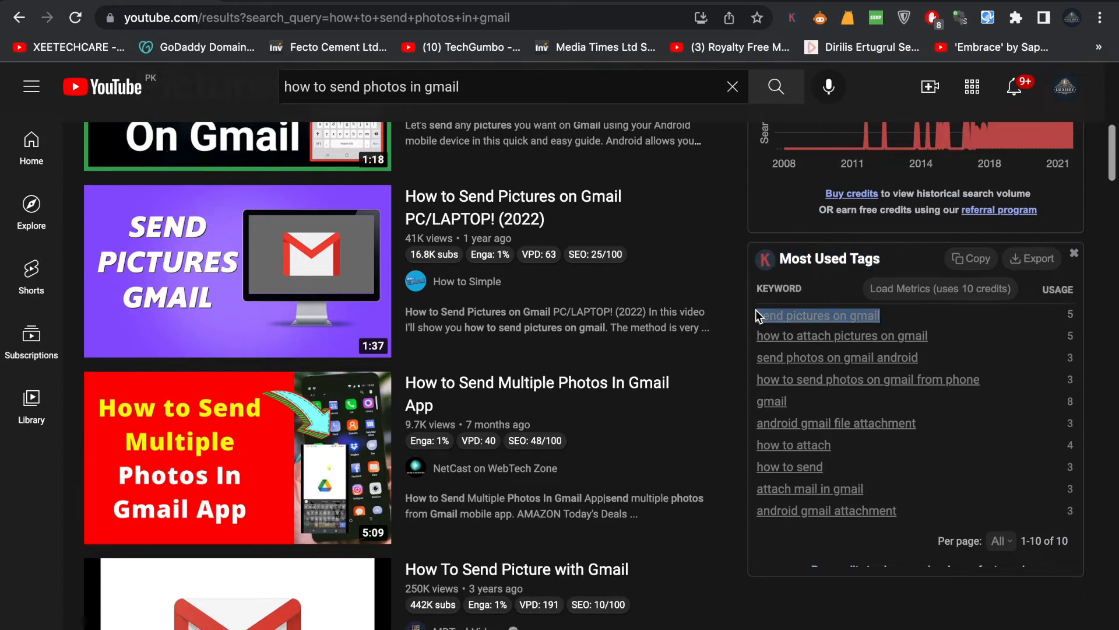
key("ctrl+Right")
left_click(503, 428)
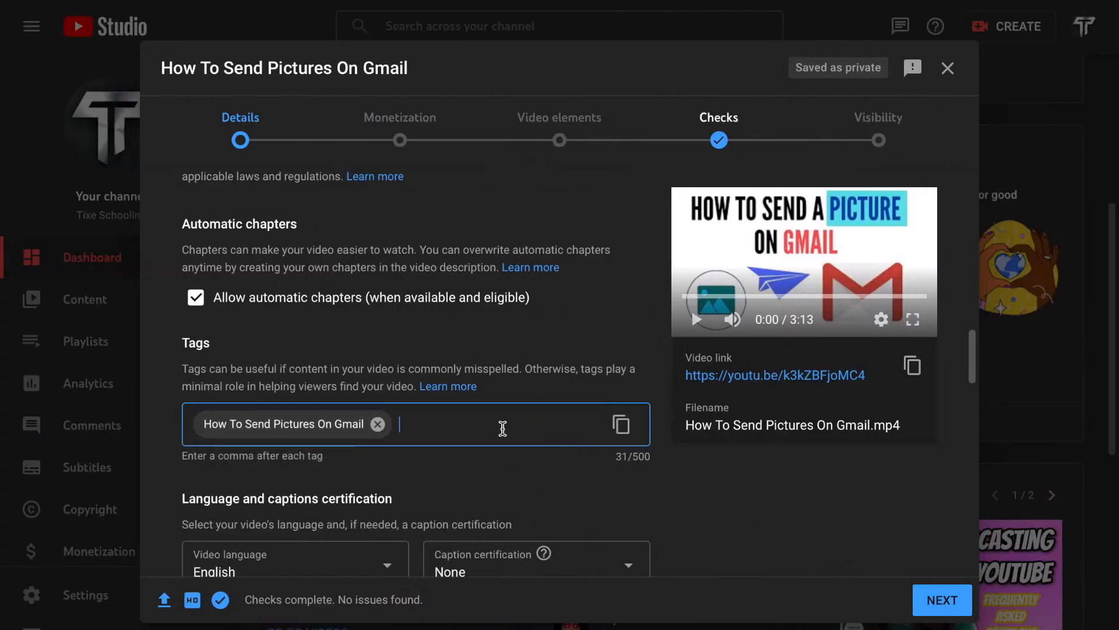
key("super+v")
Step: Copy "how to attach pictures on gmail" from the most used tags on YouTube and add it as a tag in Studio
key("ctrl+Left")
left_click_drag(931, 336, 757, 335)
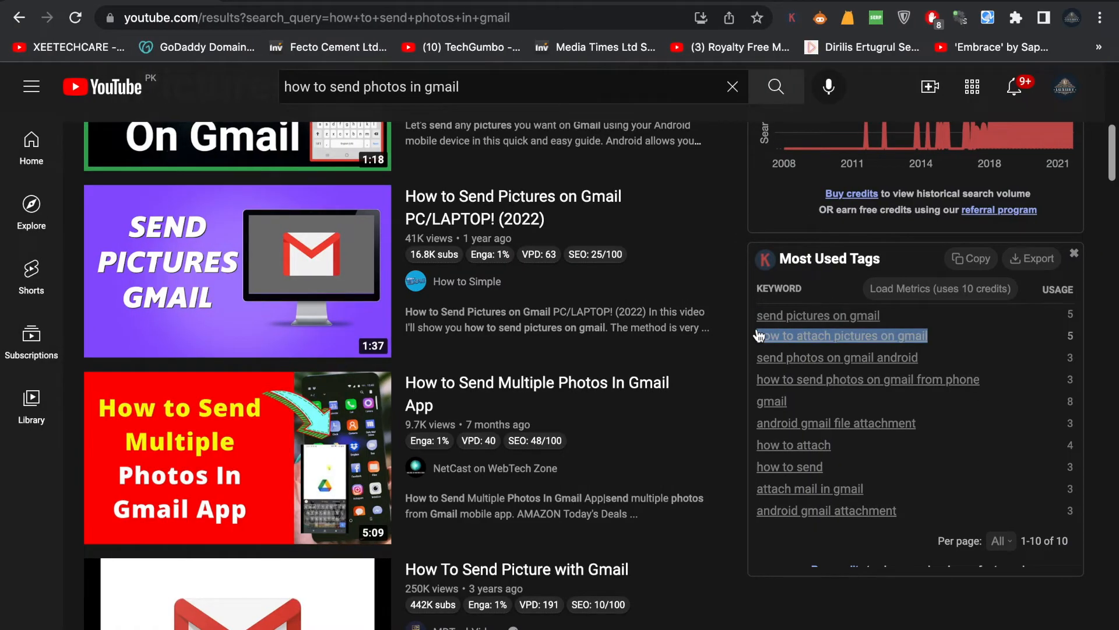
key("super+c")
key("ctrl+Right")
left_click(515, 465)
key("super+v")
Step: Copy "send photos on gmail android" from the most used tags on YouTube and add it as a tag in Studio
key("ctrl+Left")
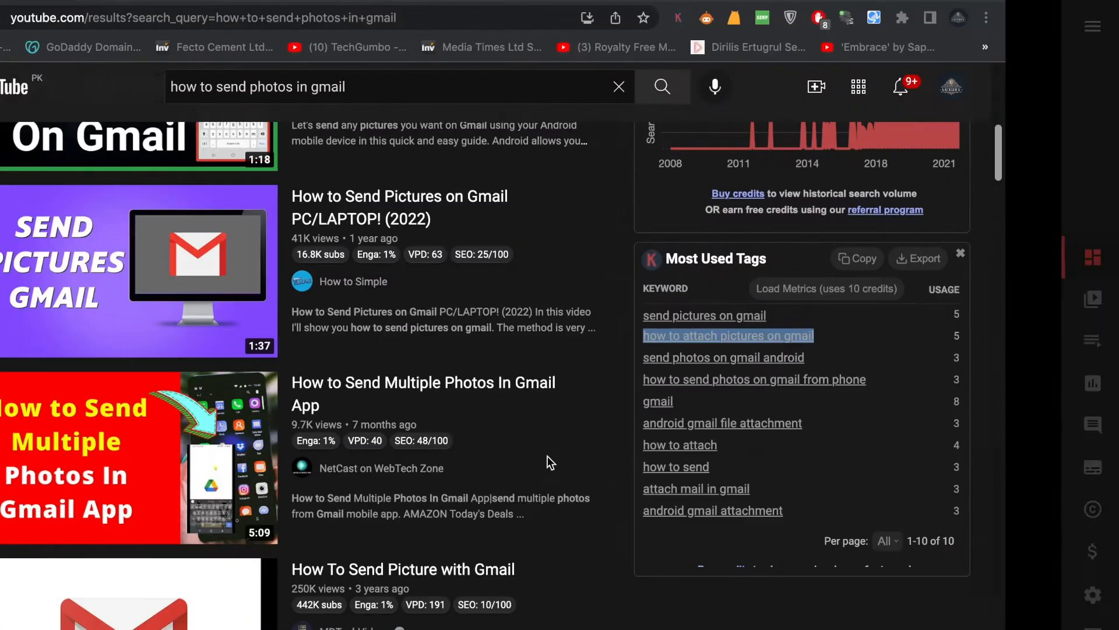
left_click_drag(926, 359, 756, 362)
key("super+c")
key("ctrl+Right")
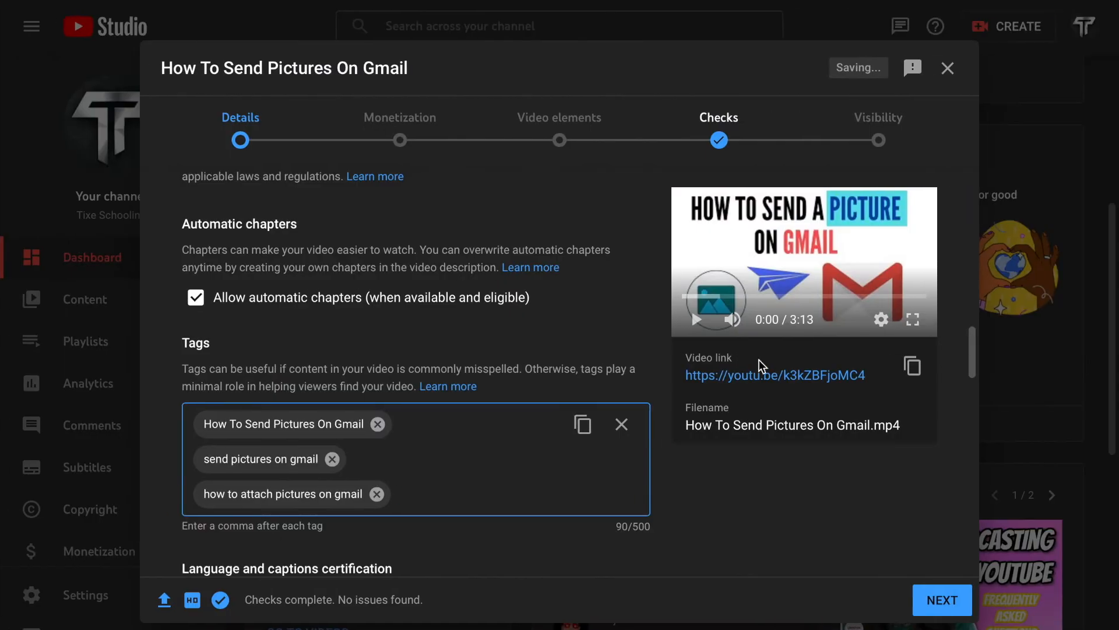
key("super+v")
Step: Copy "how to send photos on gmail from phone" from the most used tags on YouTube and add it as a tag in Studio
key("ctrl+Left")
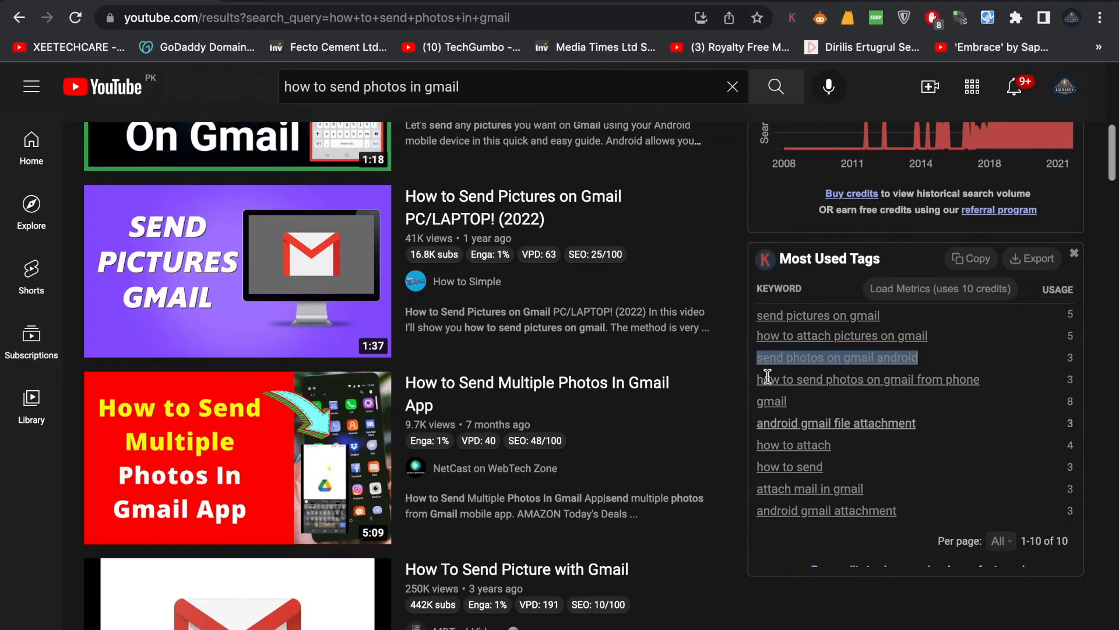
left_click_drag(768, 376, 761, 377)
key("super+c")
key("ctrl+Right")
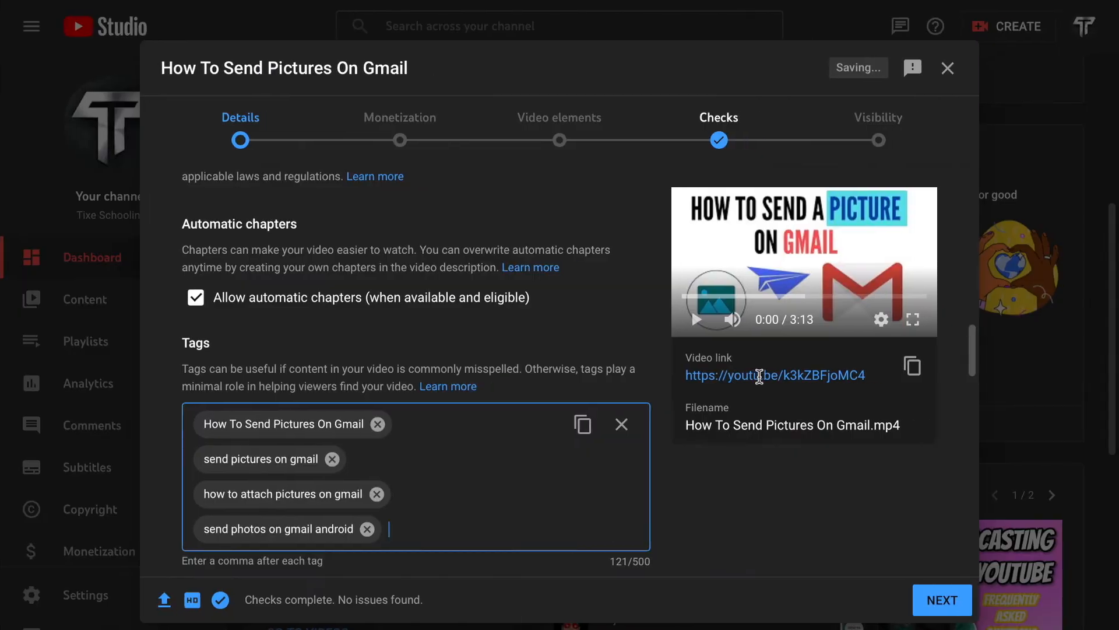
key("super+v")
Step: Add "pictures" and "gmail" as two more tags for the video
type("pictur")
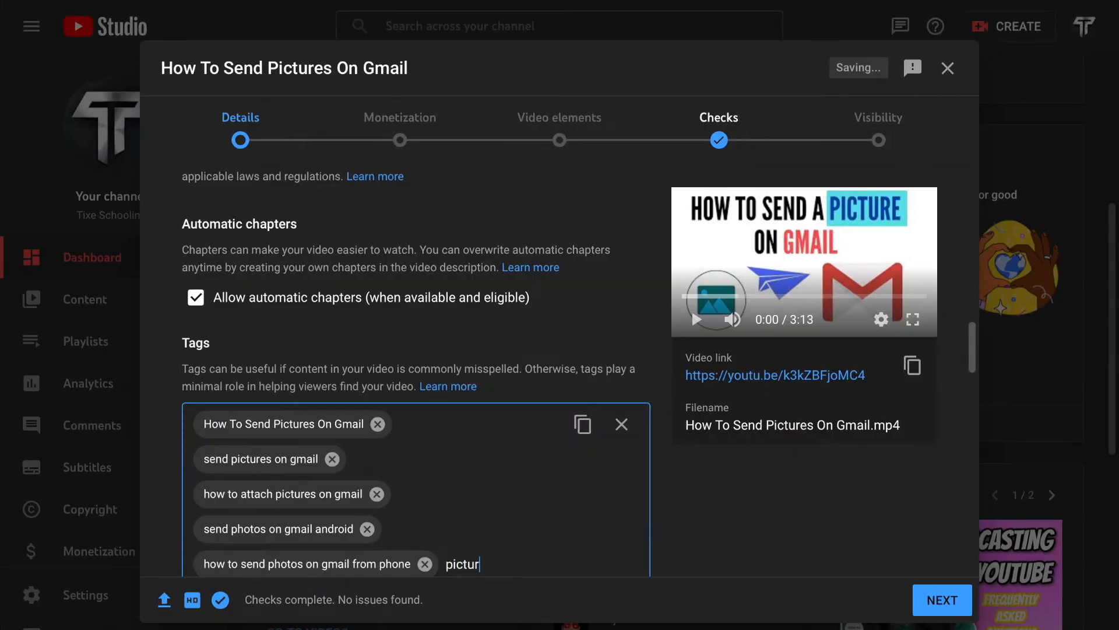
type("es,gmail,")
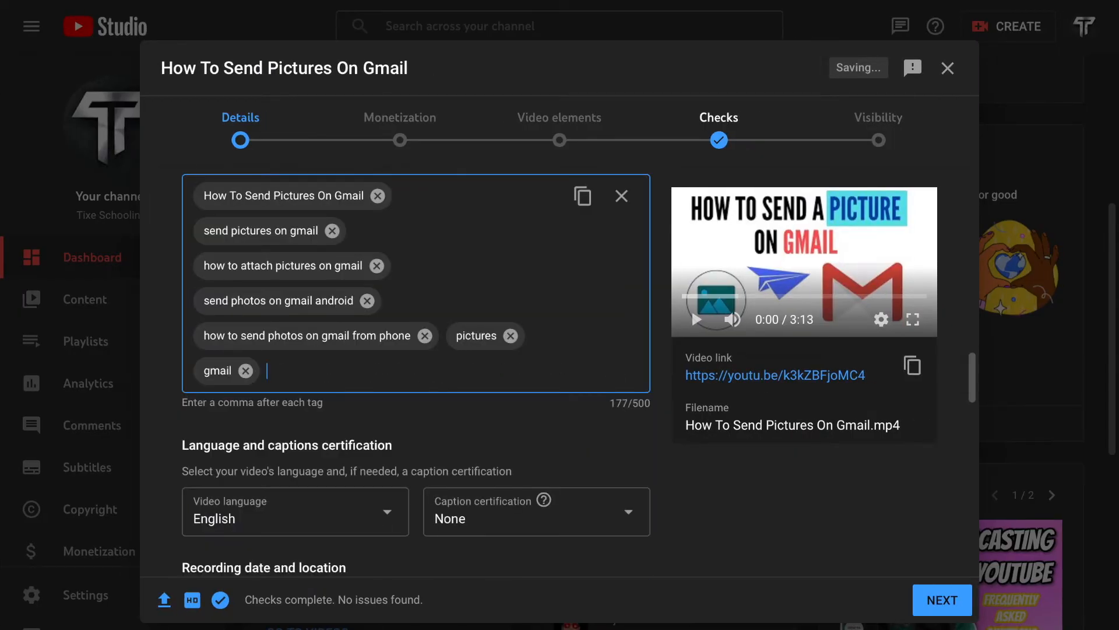
Step: Copy "android gmail attachment" from the most used tags on YouTube and add it as a tag in Studio
key("ctrl+Left")
left_click_drag(917, 425, 753, 422)
left_click_drag(898, 512, 761, 513)
key("ctrl+c")
key("ctrl+Right")
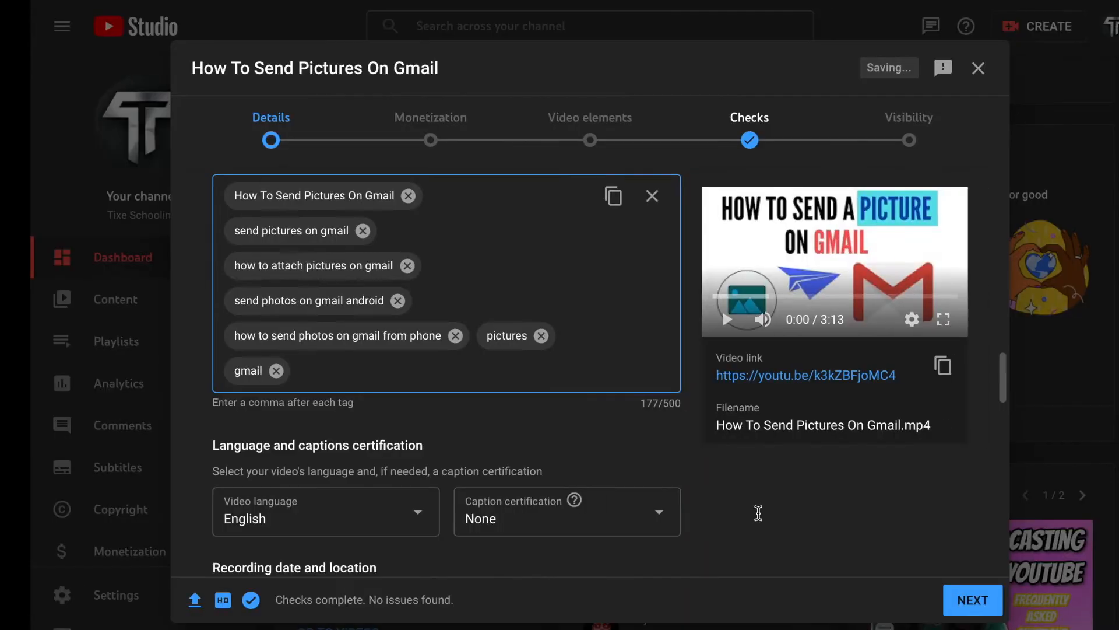
key("ctrl+v")
type(",")
Step: Return to the YouTube search results and examine the competing Gmail picture videos and their statistics
key("ctrl+Left")
scroll(551, 280, "up", 10)
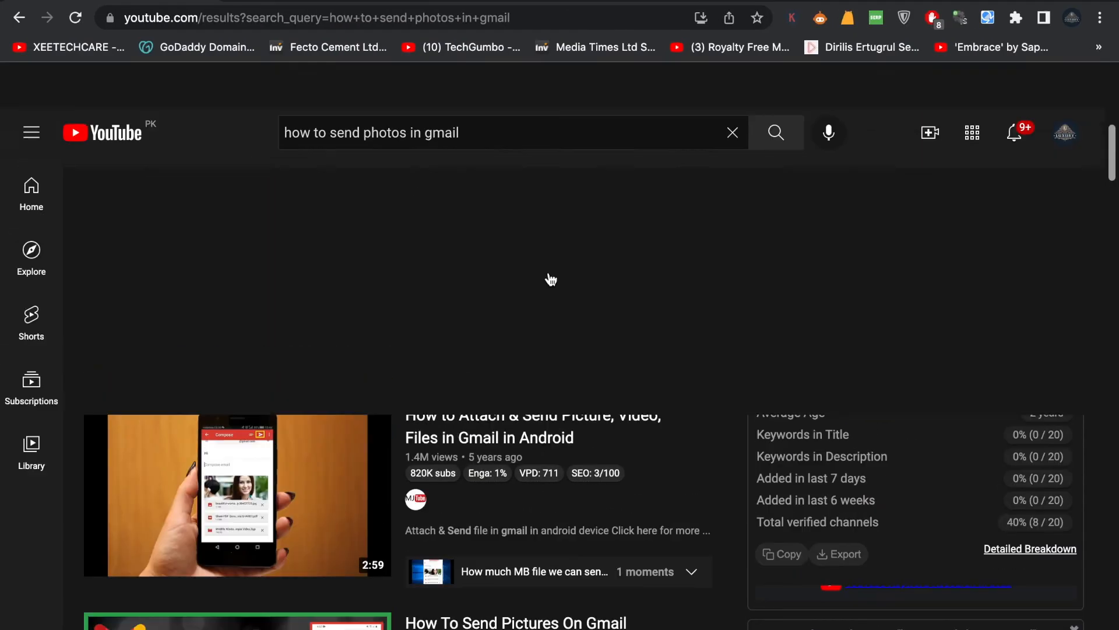
scroll(551, 280, "down", 3)
scroll(551, 280, "up", 4)
scroll(551, 280, "down", 3)
scroll(551, 279, "up", 3)
mouse_move(236, 258)
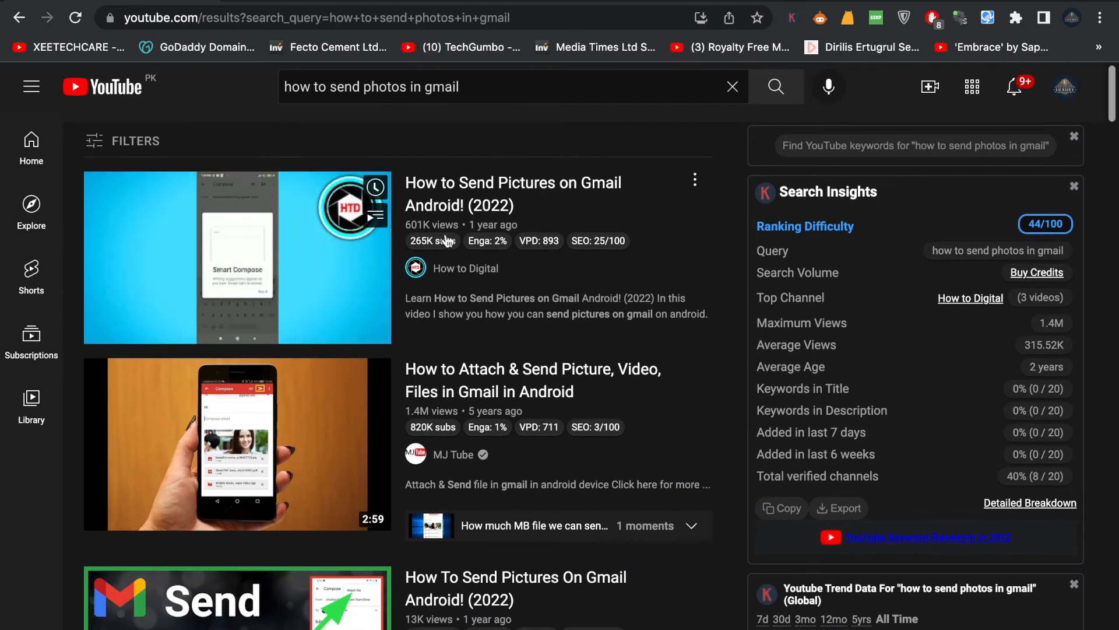
scroll(373, 351, "down", 3)
scroll(373, 351, "down", 7)
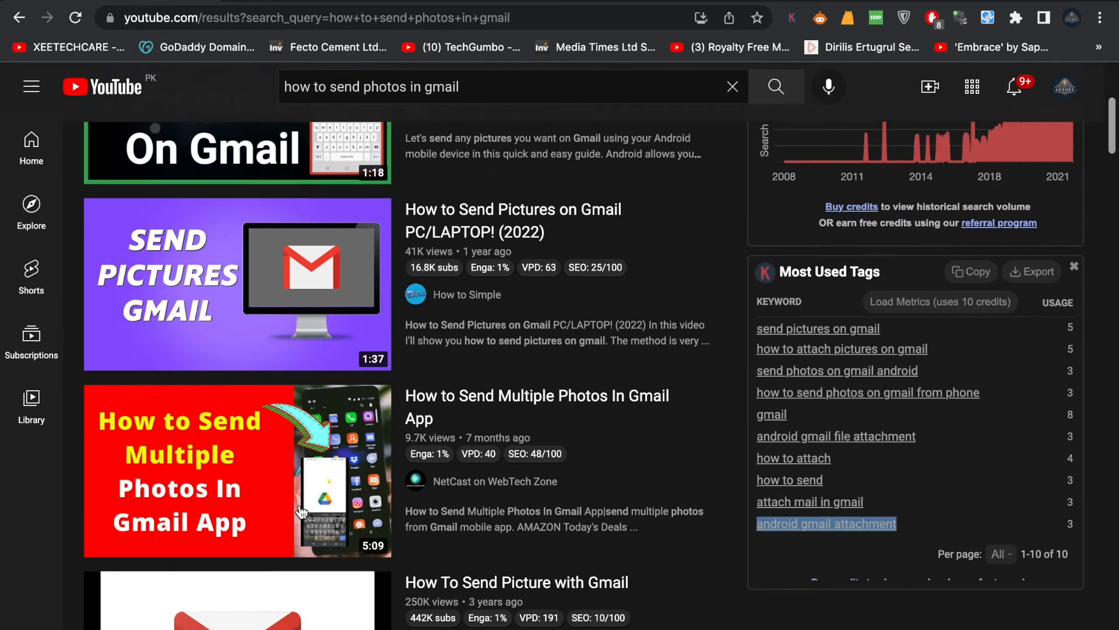
mouse_move(290, 257)
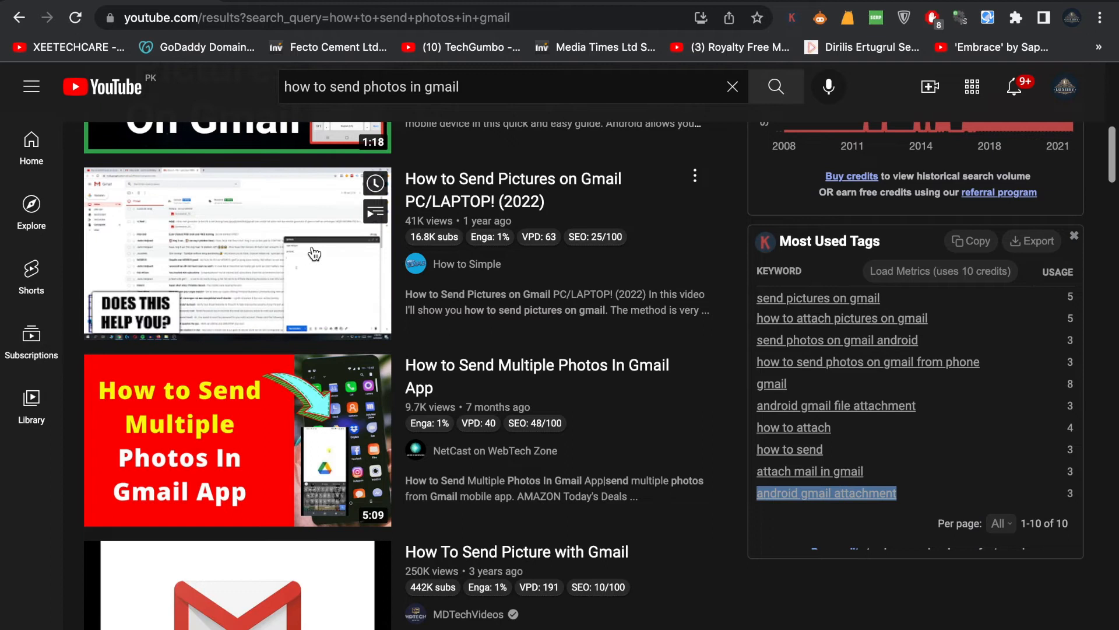
scroll(290, 256, "up", 10)
Step: Open the competing video "How to Send Pictures on Gmail Android! (2022)", pause it and examine its tags
left_click(264, 271)
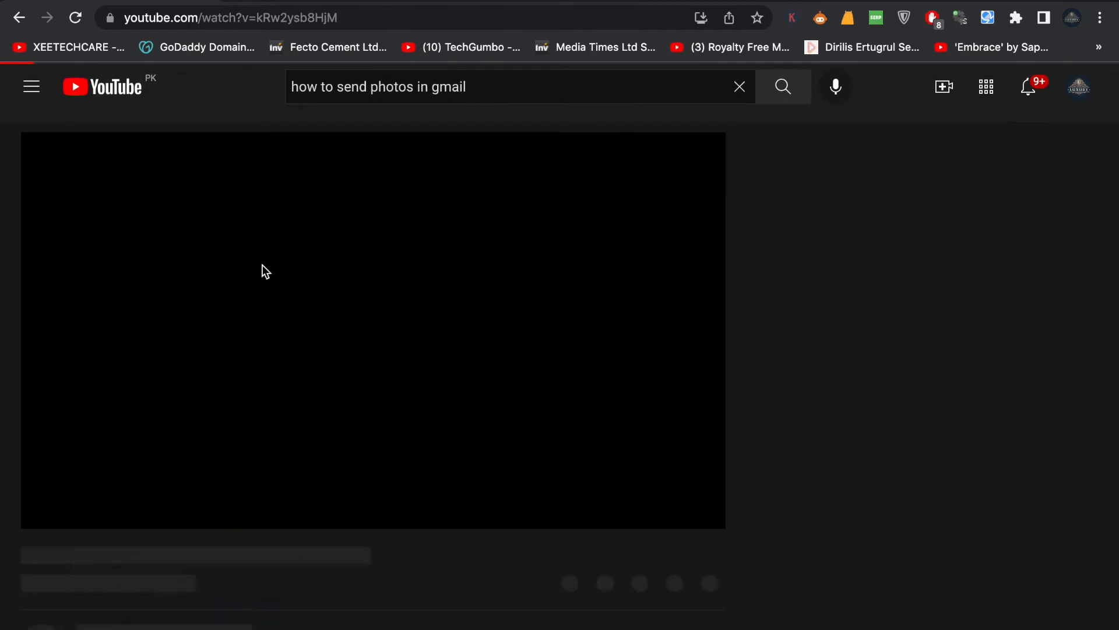
left_click(393, 342)
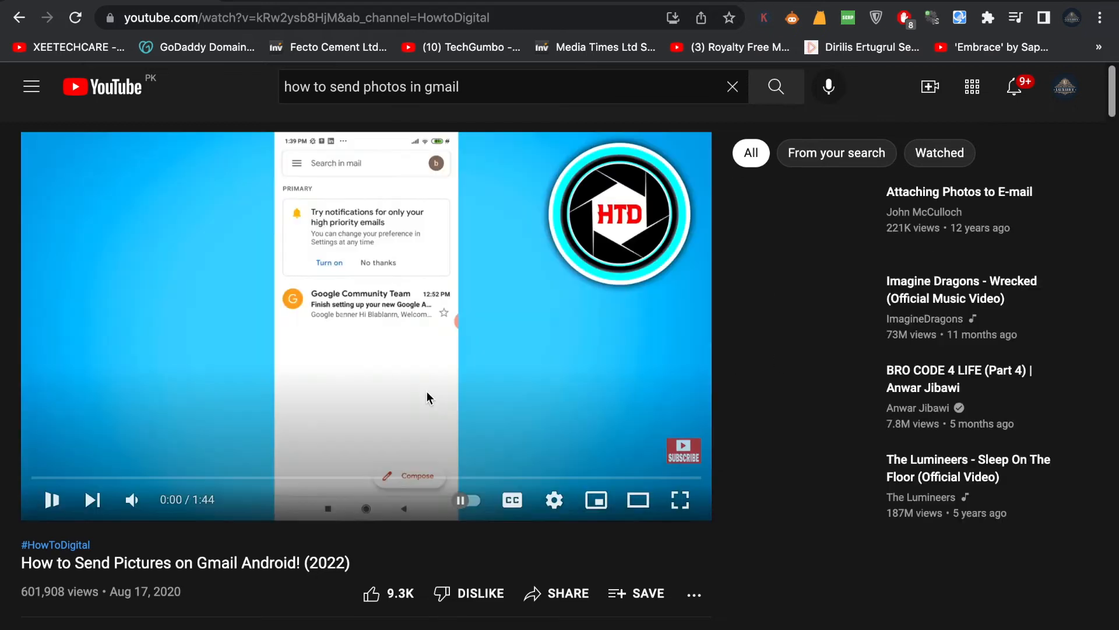
left_click(499, 343)
scroll(564, 345, "down", 7)
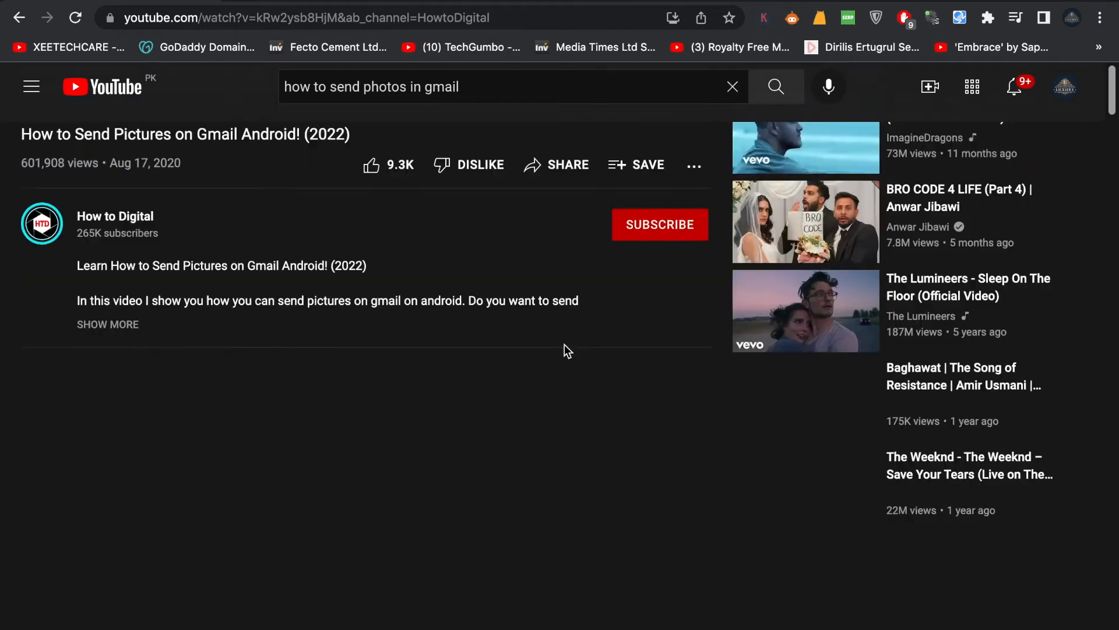
scroll(564, 344, "up", 8)
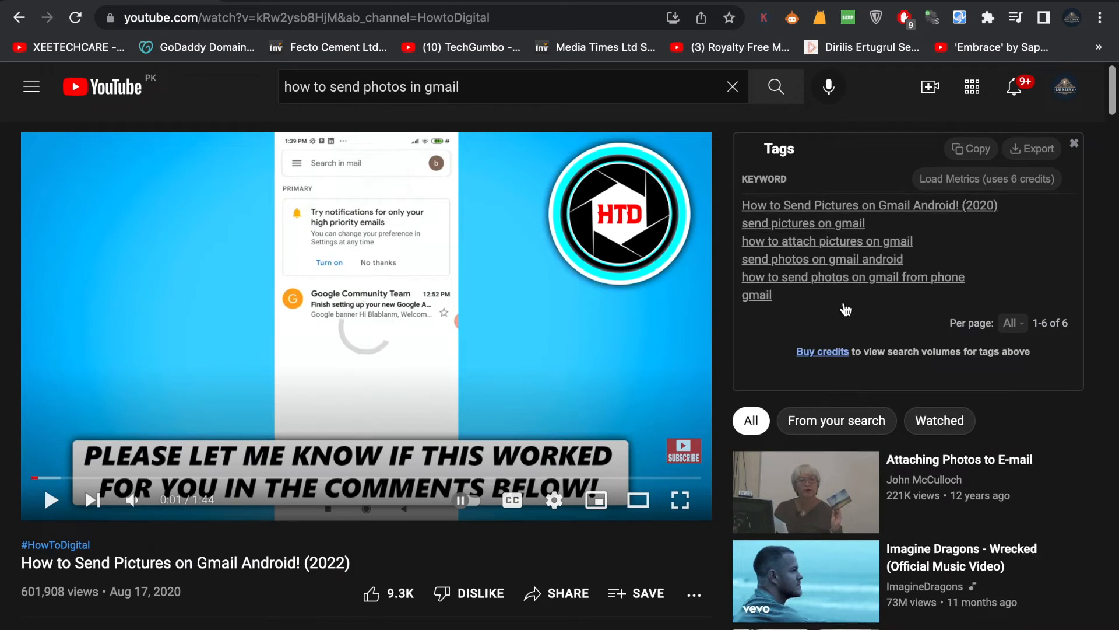
Step: Copy the competing video's first tag into the Studio tags and edit it to "How to Send Pictures on Gmail Android! (2022)"
left_click_drag(998, 207, 744, 210)
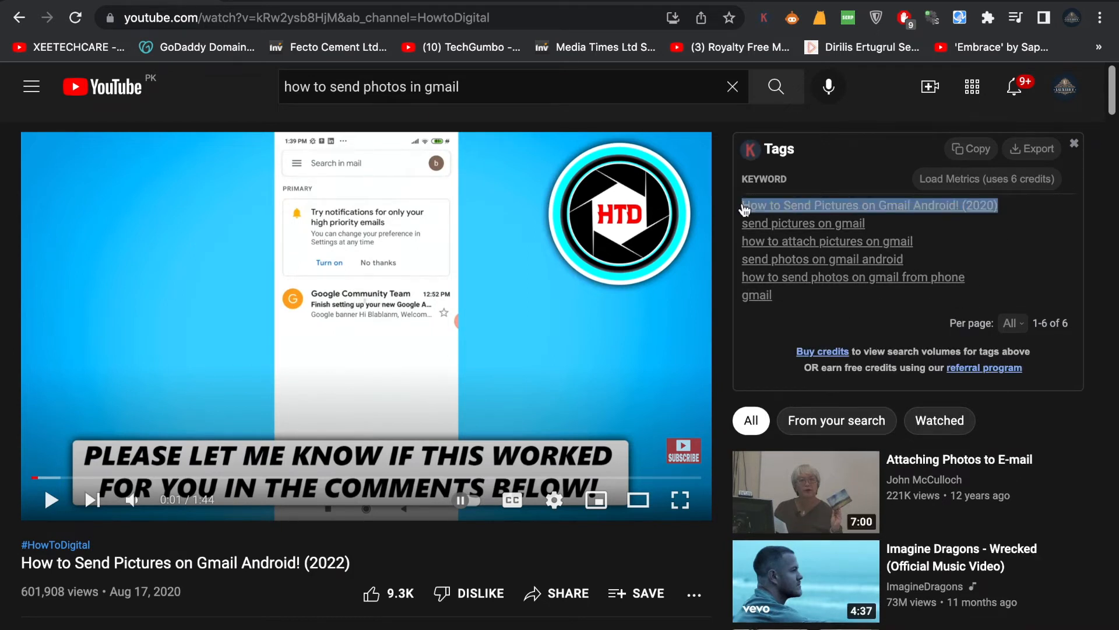
type("How to Send Pictures on Gmail Android! (2020)")
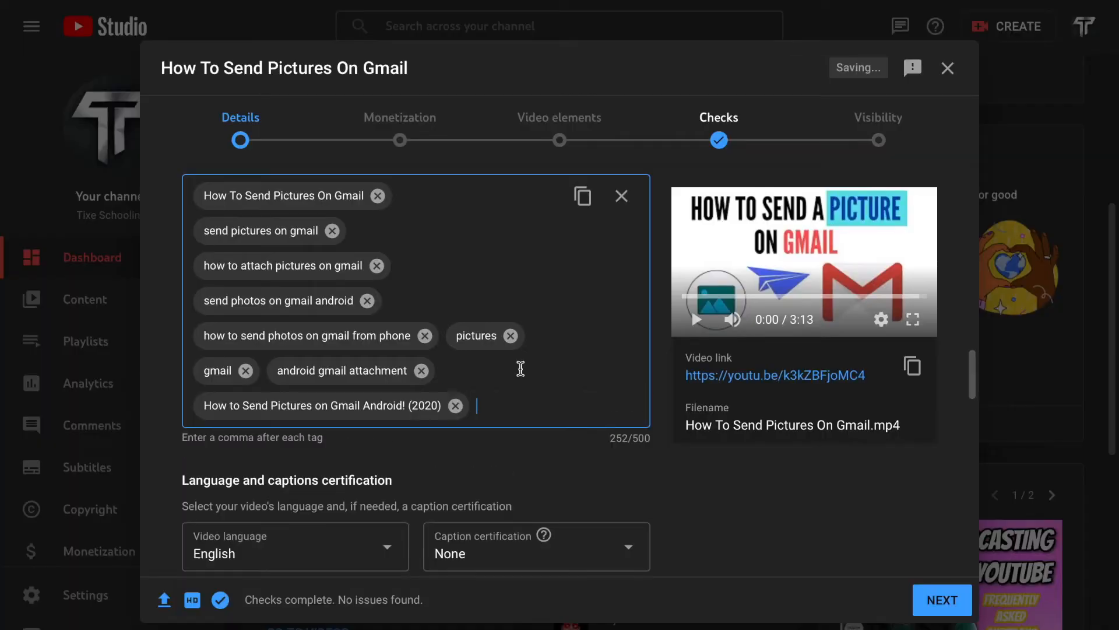
left_click(438, 405)
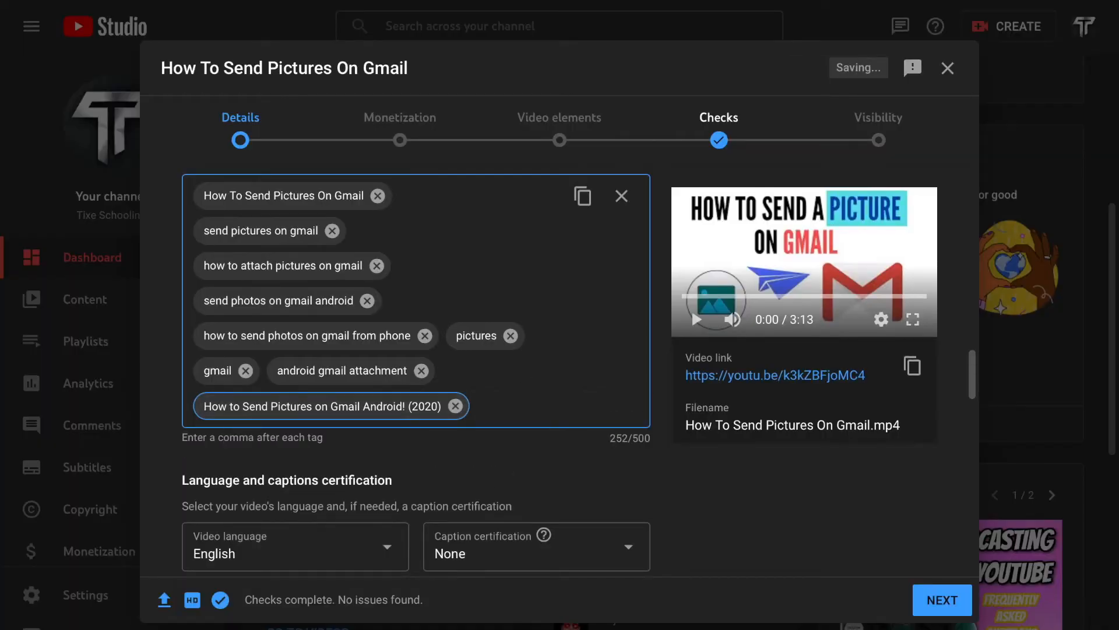
key("BackSpace")
key("BackSpace")
type("2)")
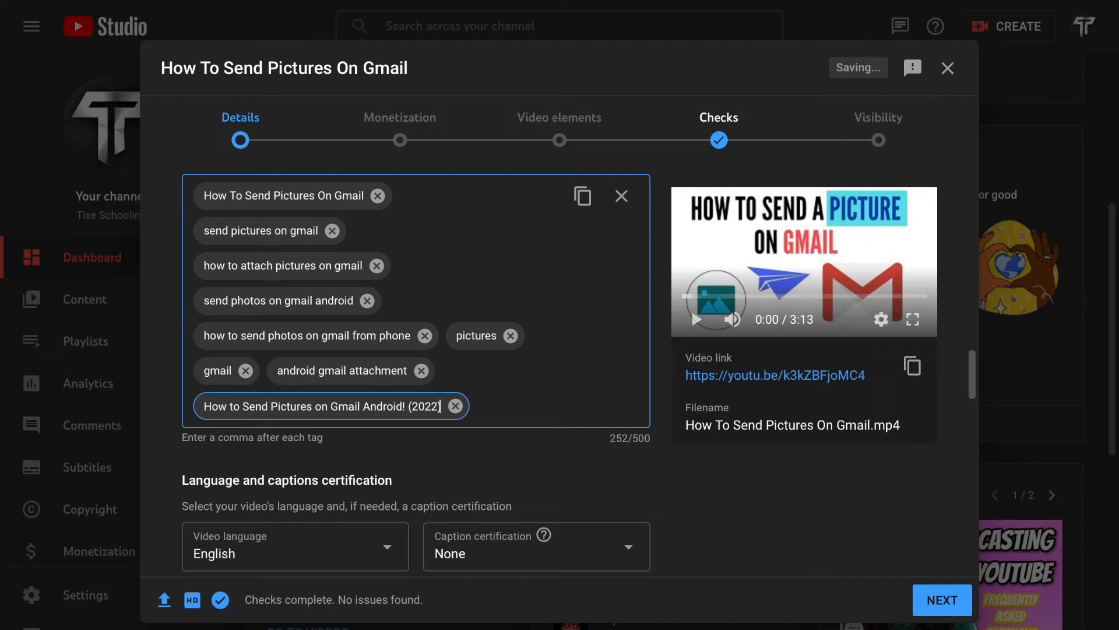
key("Return")
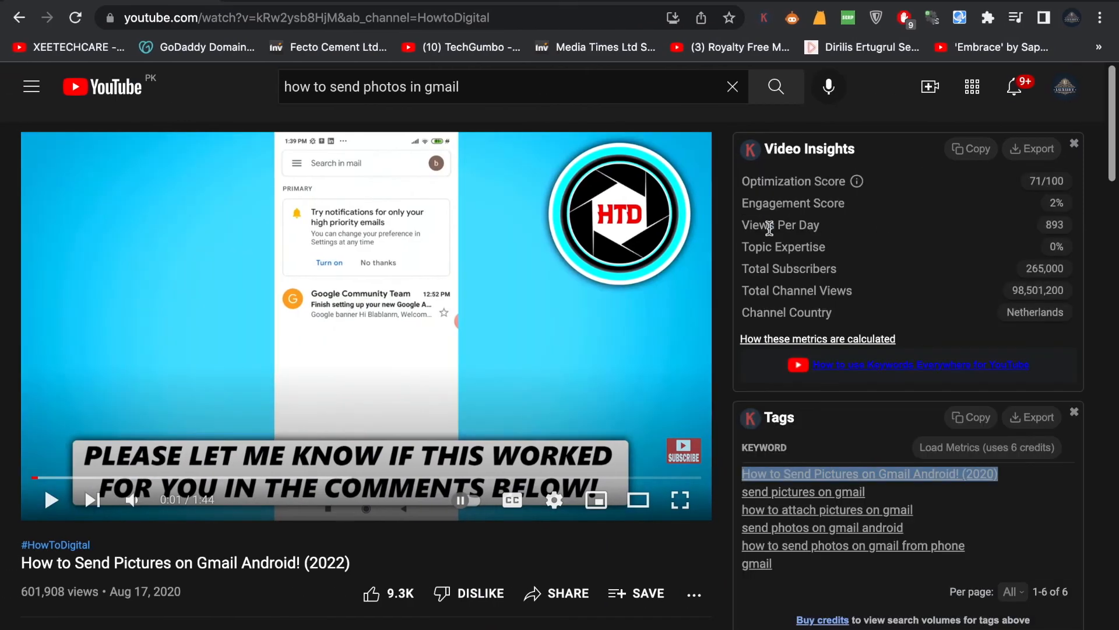
Step: Copy the last two tags of the competing Gmail video and add them in Studio as "how to send photos on gmail from phone gmail"
left_click_drag(767, 227, 771, 232)
scroll(771, 230, "down", 1)
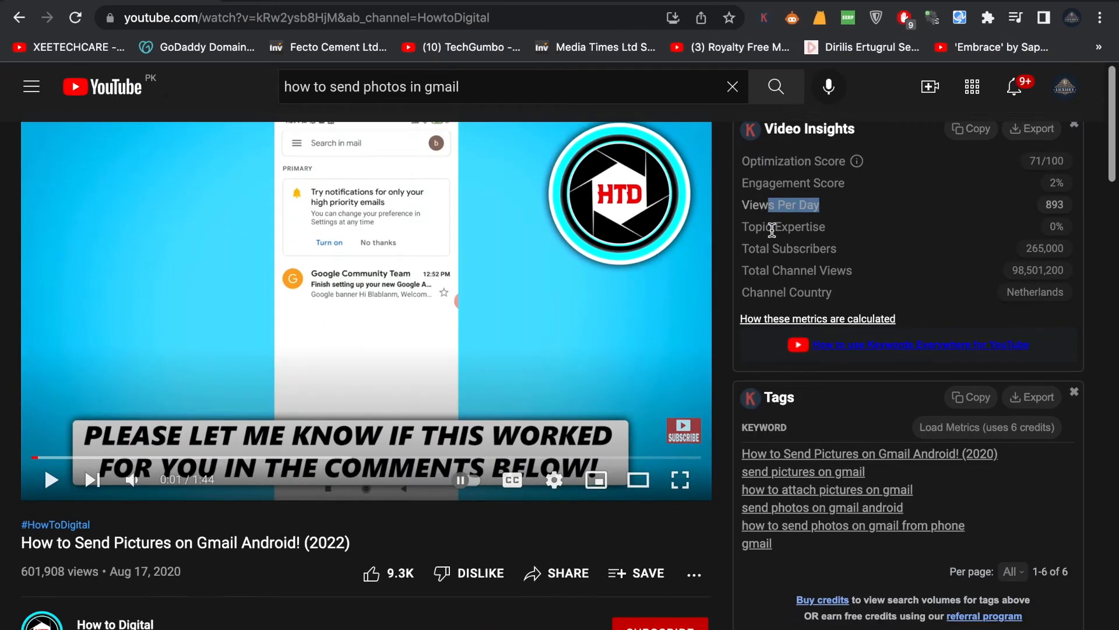
left_click_drag(866, 456, 745, 458)
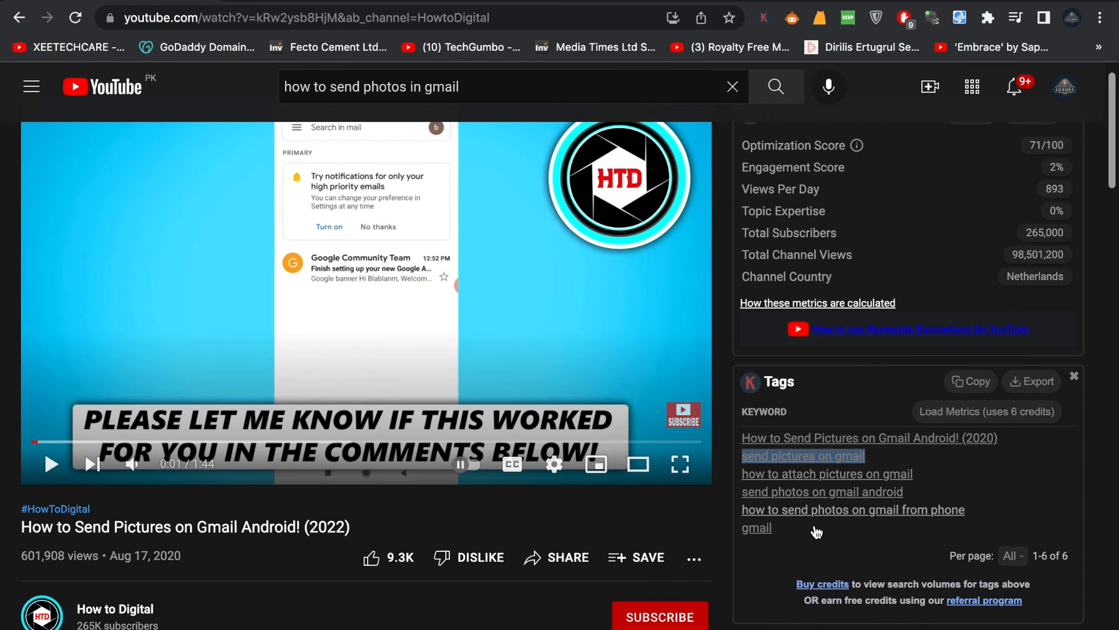
left_click_drag(816, 532, 742, 511)
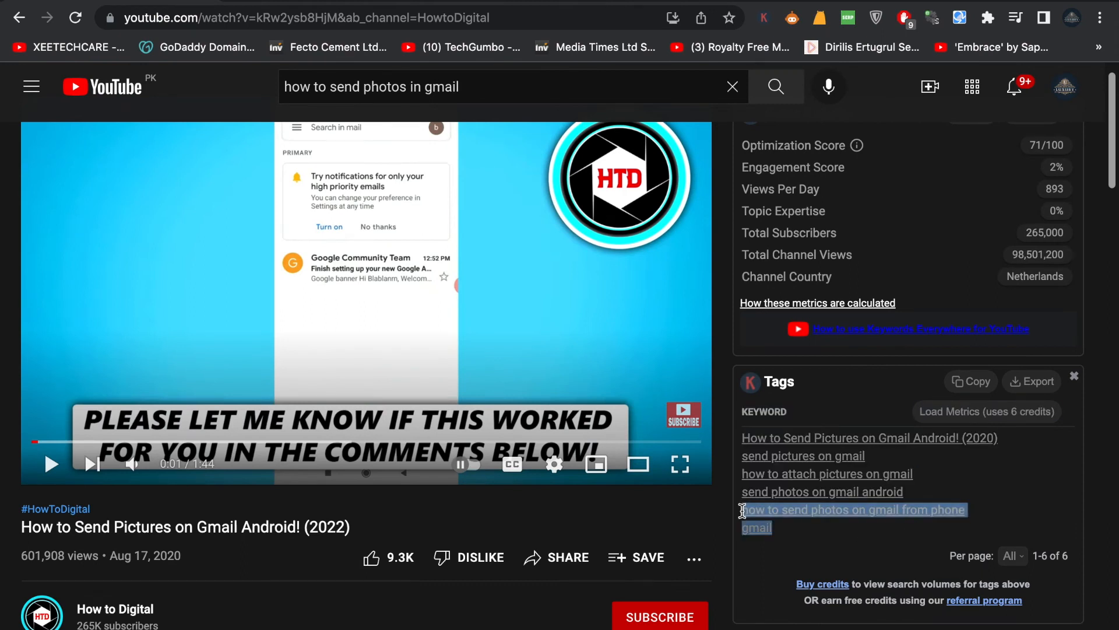
key("super+c")
key("ctrl+Right")
key("super+v")
Step: Examine the remaining video details, including language, recording date, license, Shorts sampling, category and comment settings
scroll(537, 439, "down", 1)
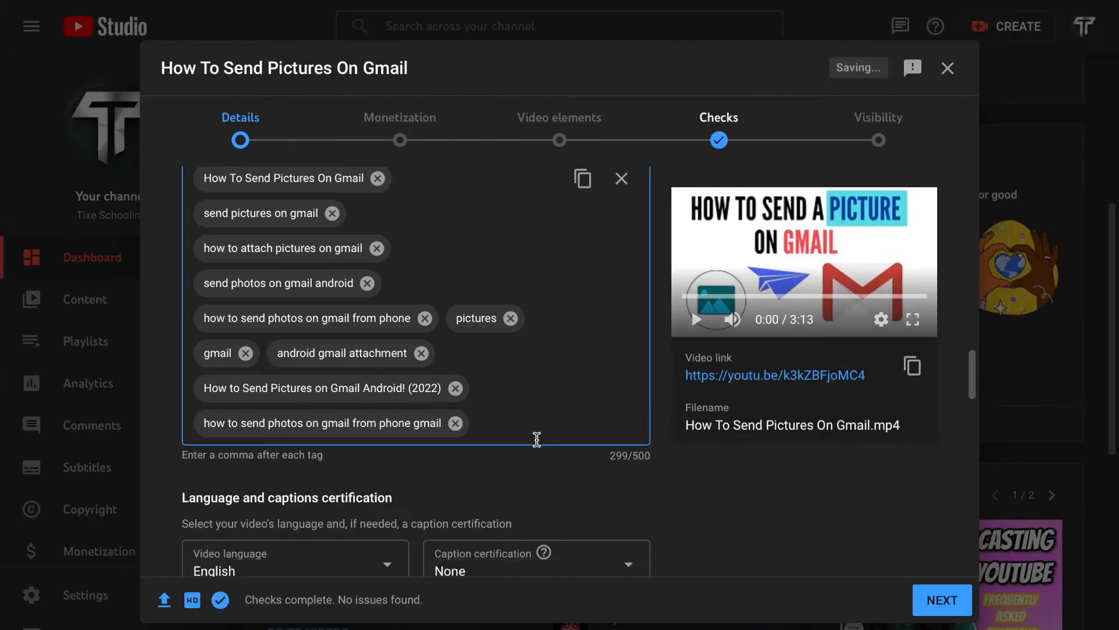
scroll(537, 439, "down", 2)
scroll(539, 446, "down", 7)
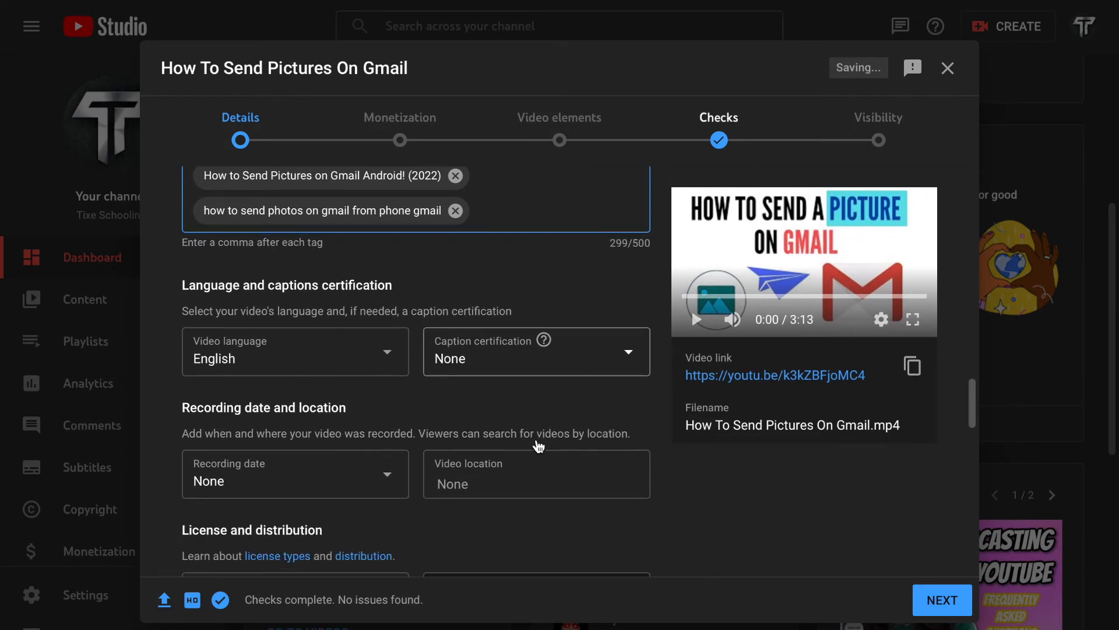
scroll(536, 439, "down", 3)
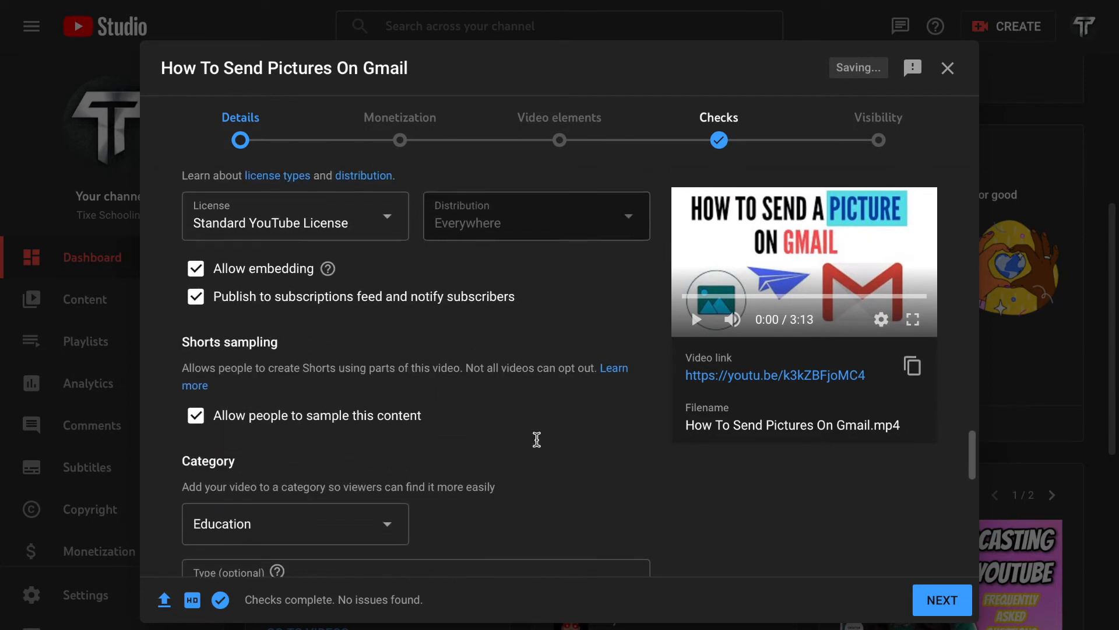
scroll(344, 530, "down", 9)
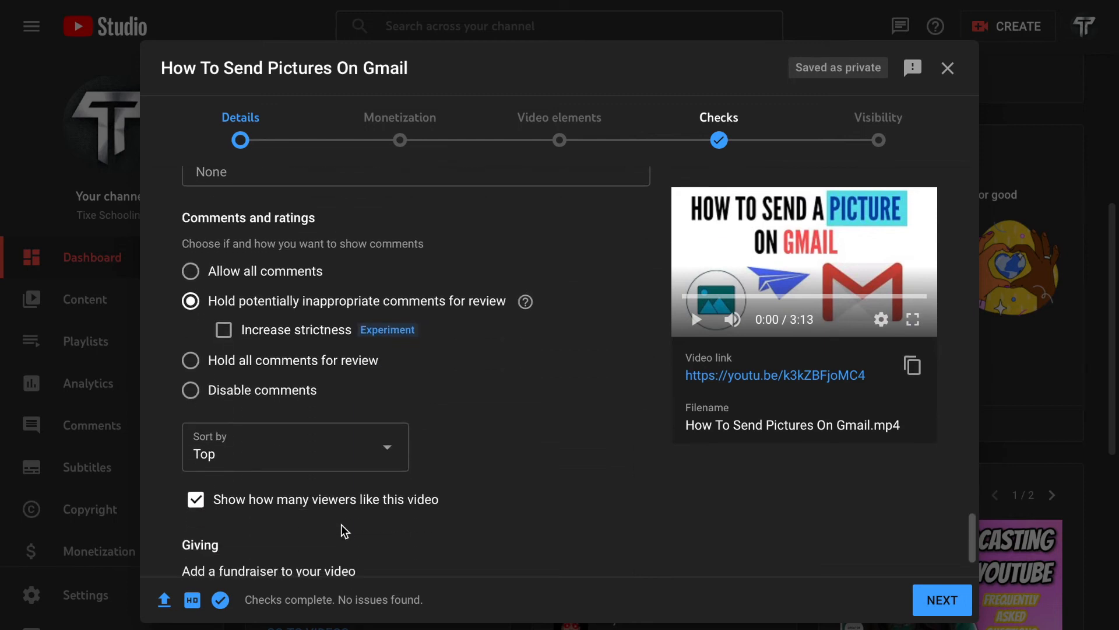
scroll(342, 527, "down", 2)
scroll(328, 239, "up", 3)
scroll(327, 239, "up", 15)
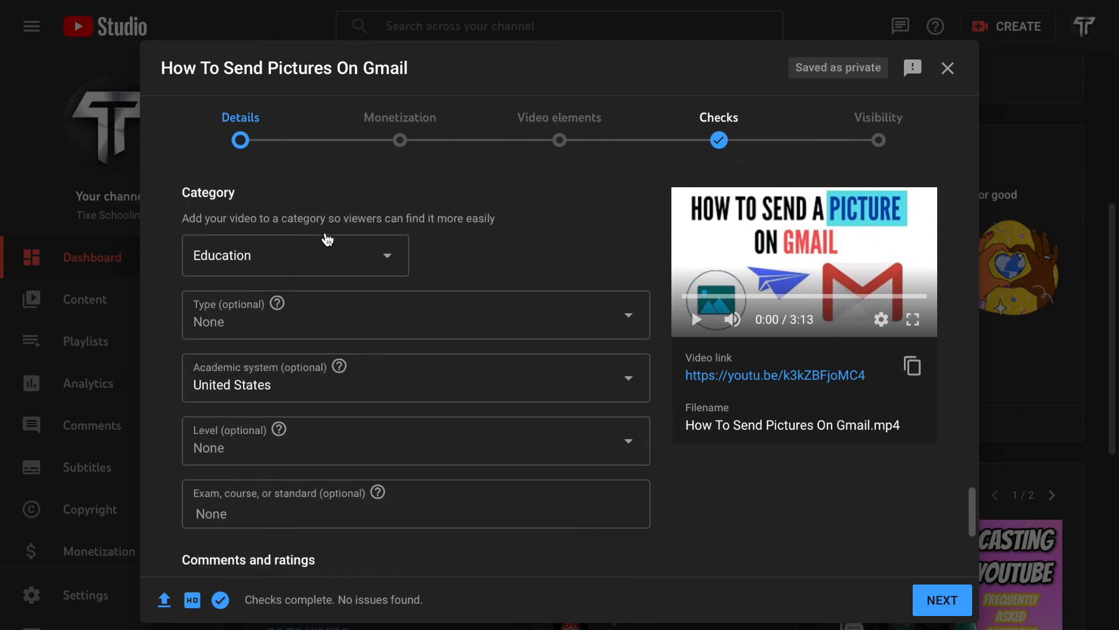
Step: Insert the line "In this we are goin to learn about" above the existing text in the video description
scroll(384, 208, "up", 5)
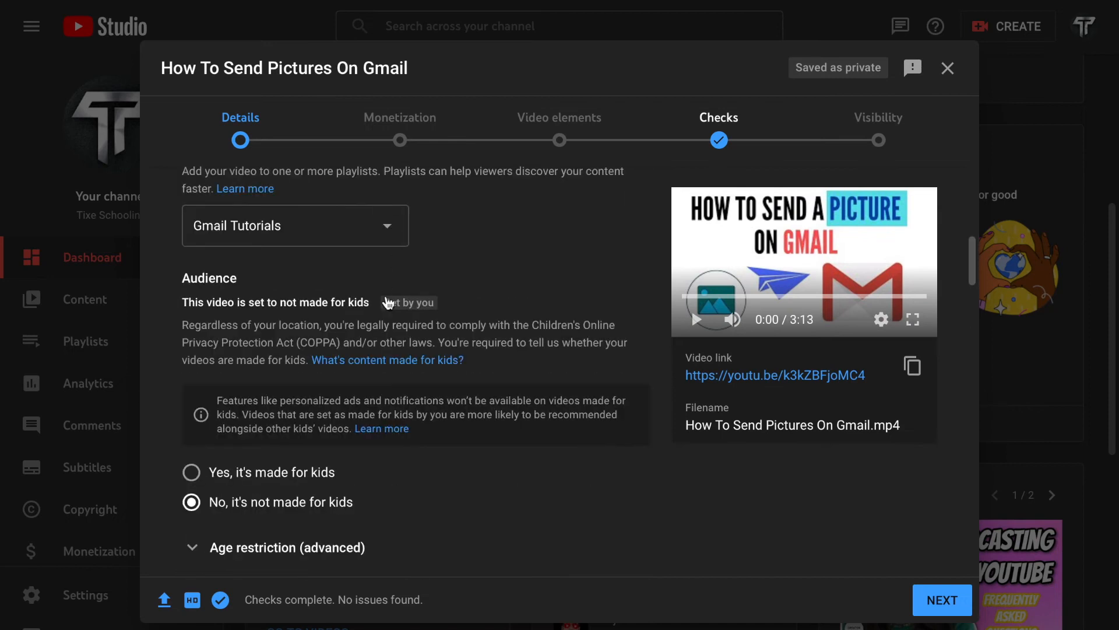
left_click(387, 345)
left_click(190, 345)
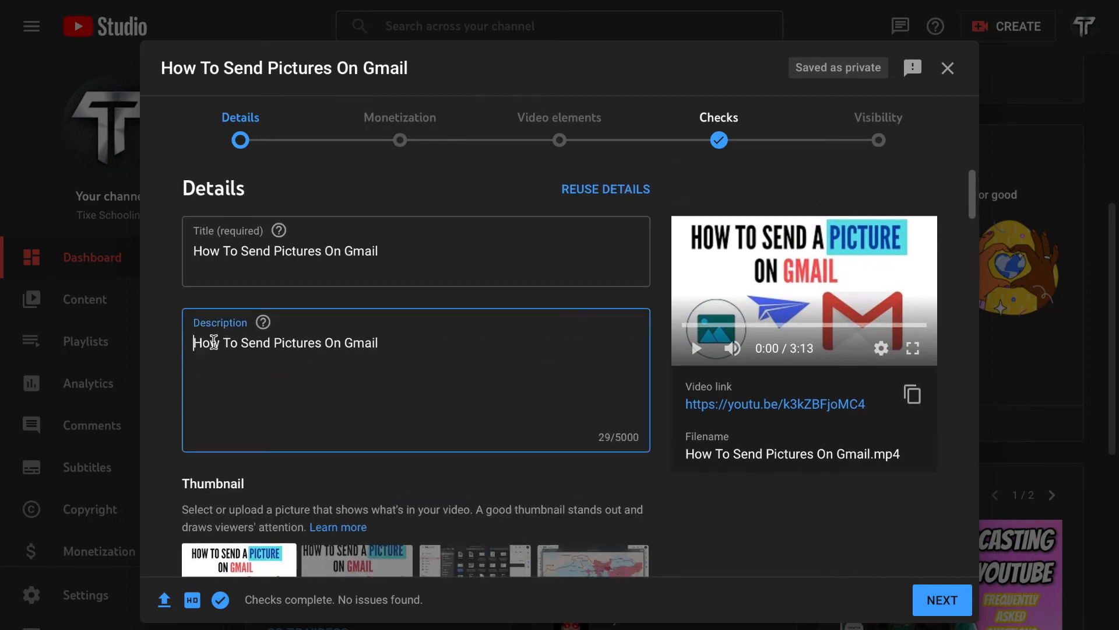
key("Return")
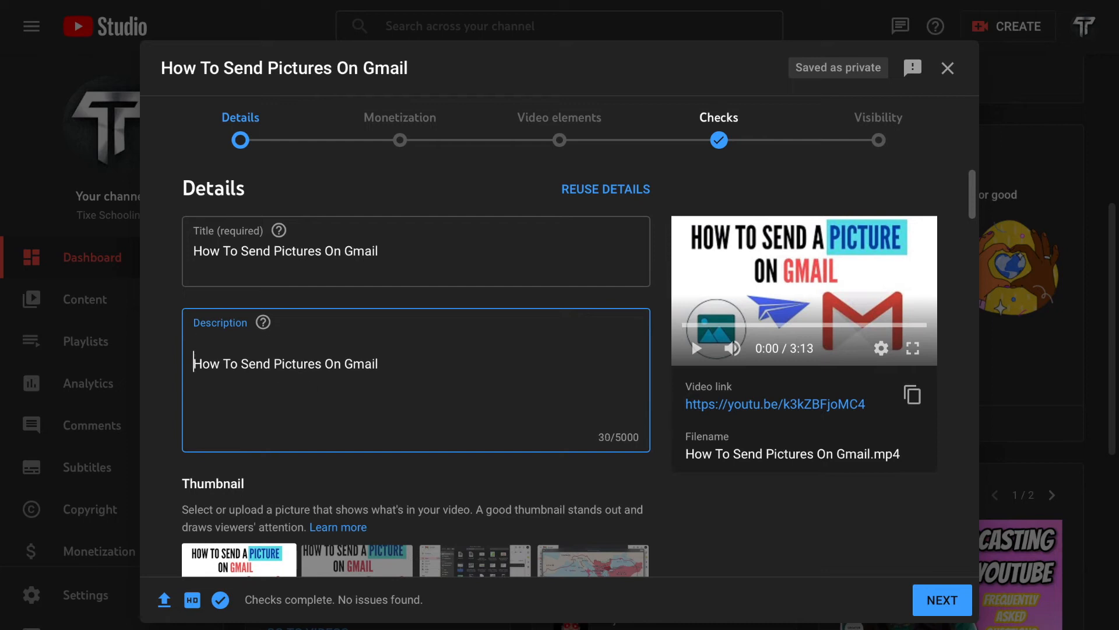
type("In this we a")
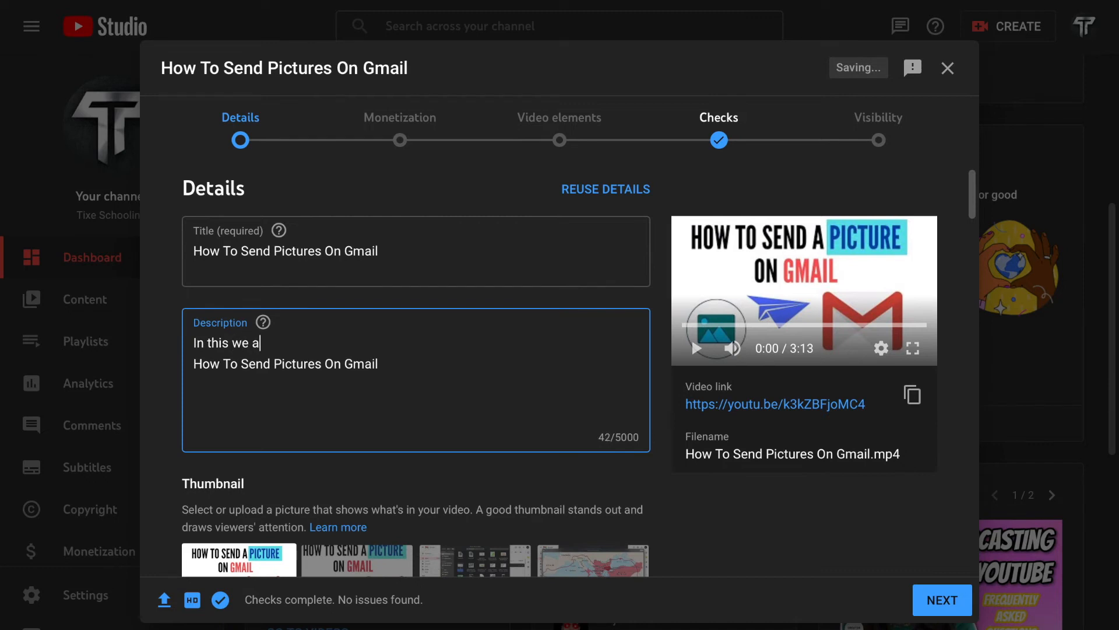
type("re goin to learn about")
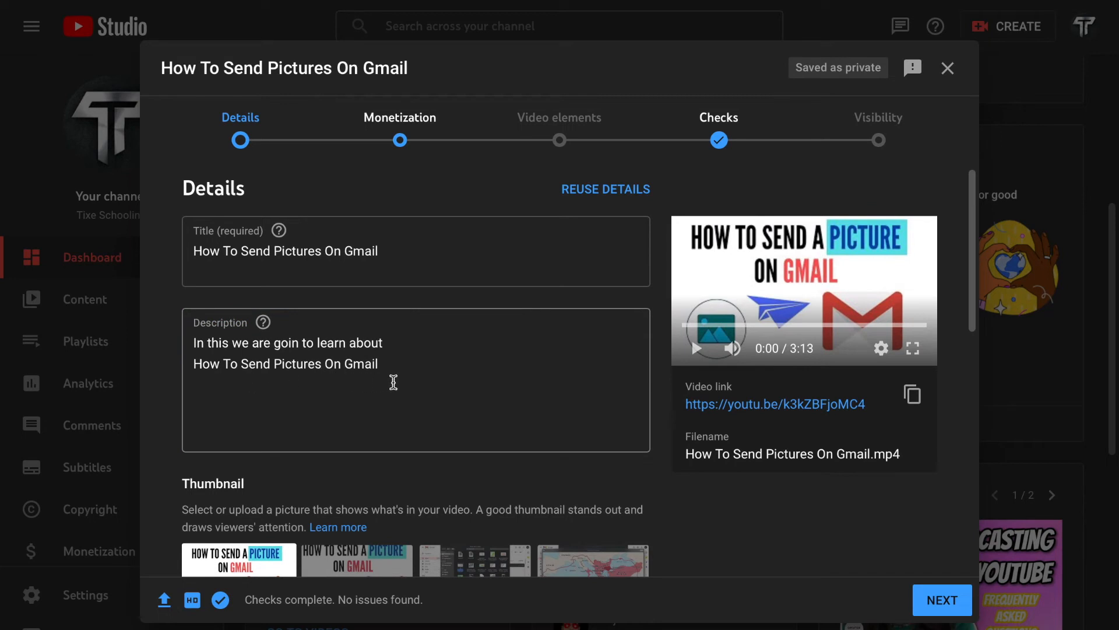
Step: Set the video's monetization to On and review the available ad types and video ad locations
scroll(446, 432, "down", 4)
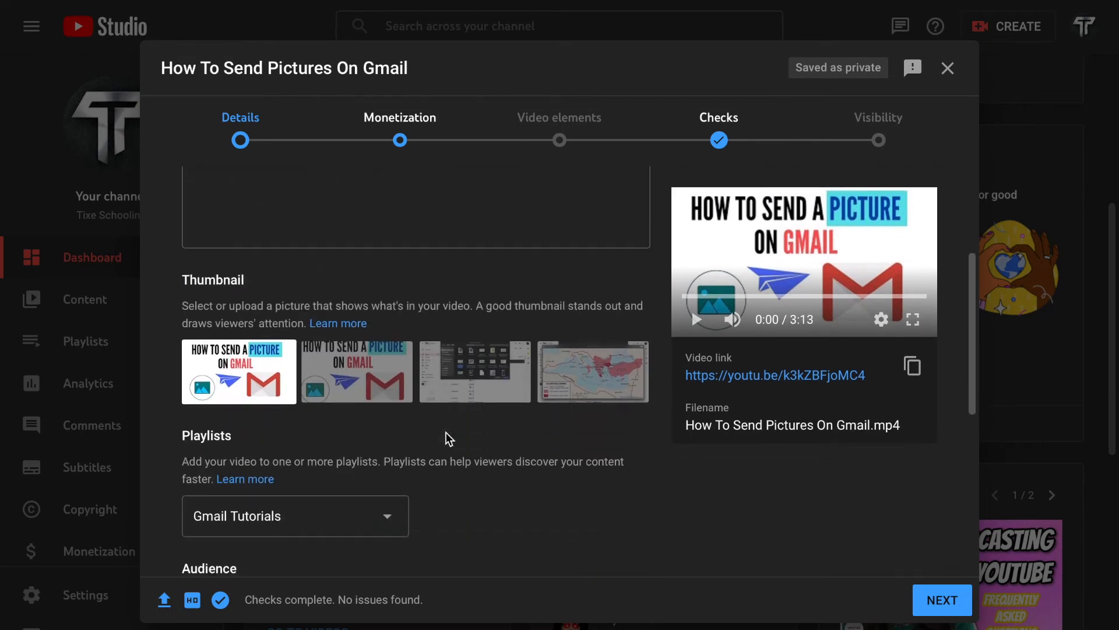
scroll(268, 315, "down", 6)
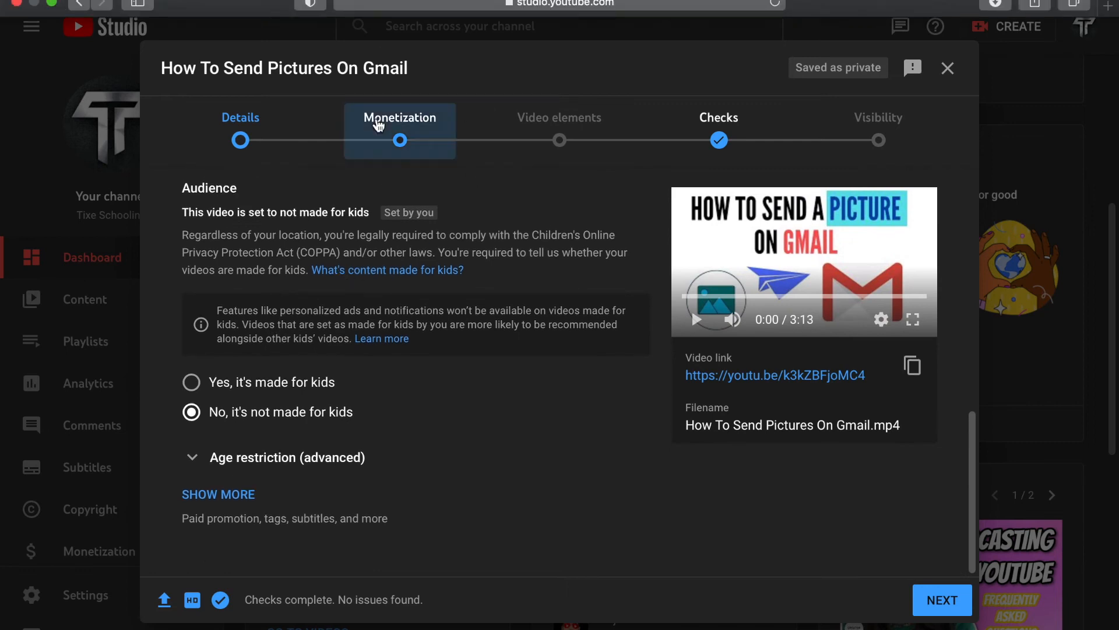
left_click(408, 139)
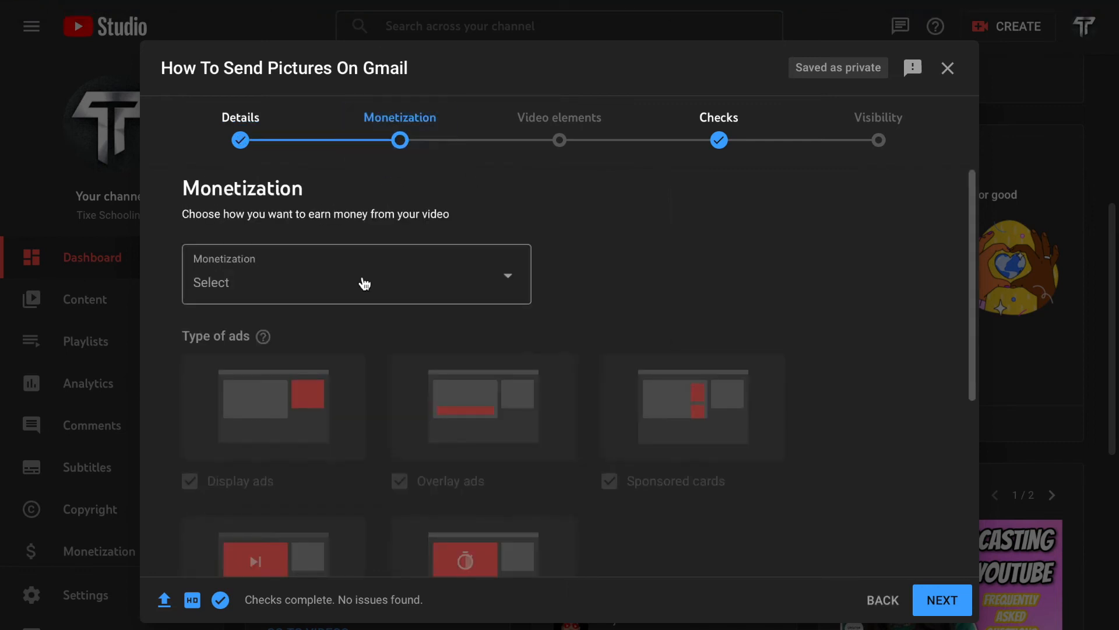
scroll(266, 240, "down", 2)
left_click(239, 205)
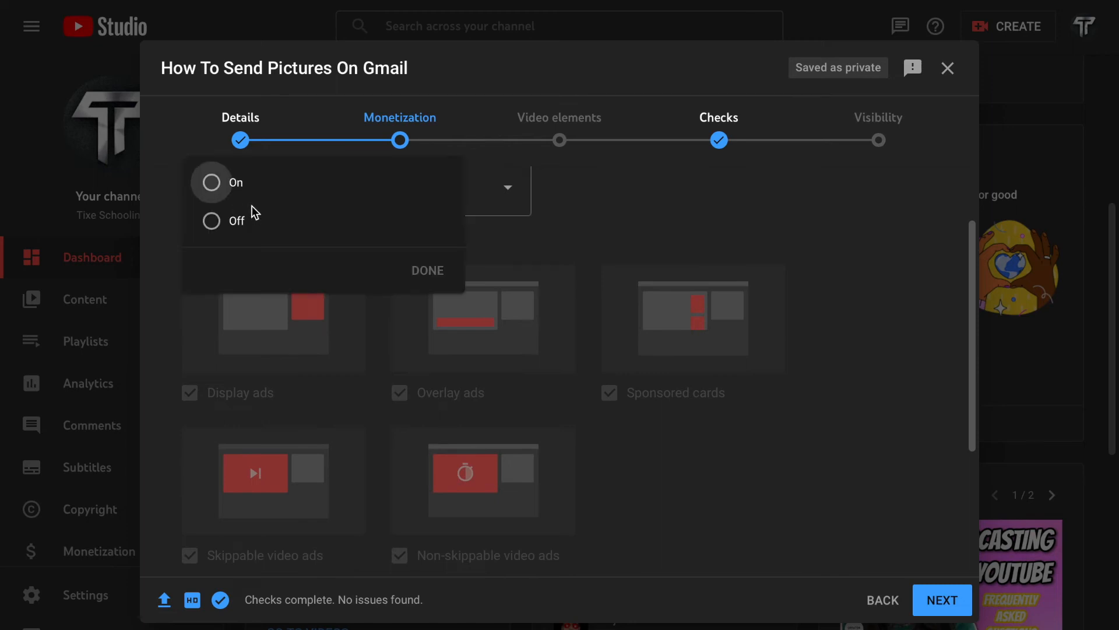
left_click(236, 184)
left_click(427, 271)
scroll(447, 384, "down", 5)
scroll(436, 414, "up", 2)
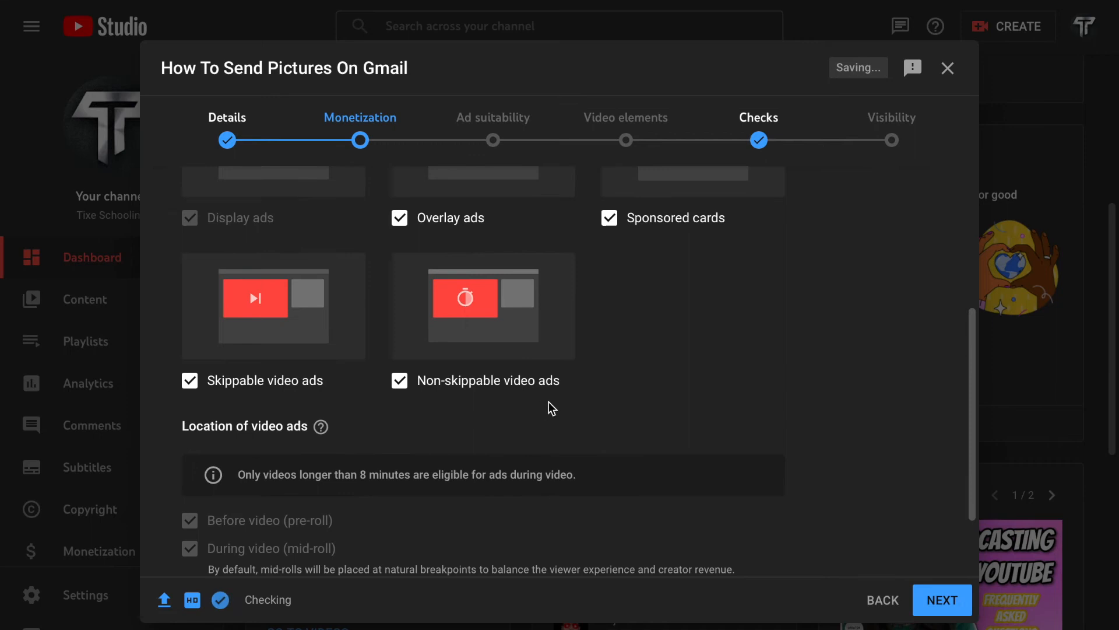
scroll(550, 407, "down", 1)
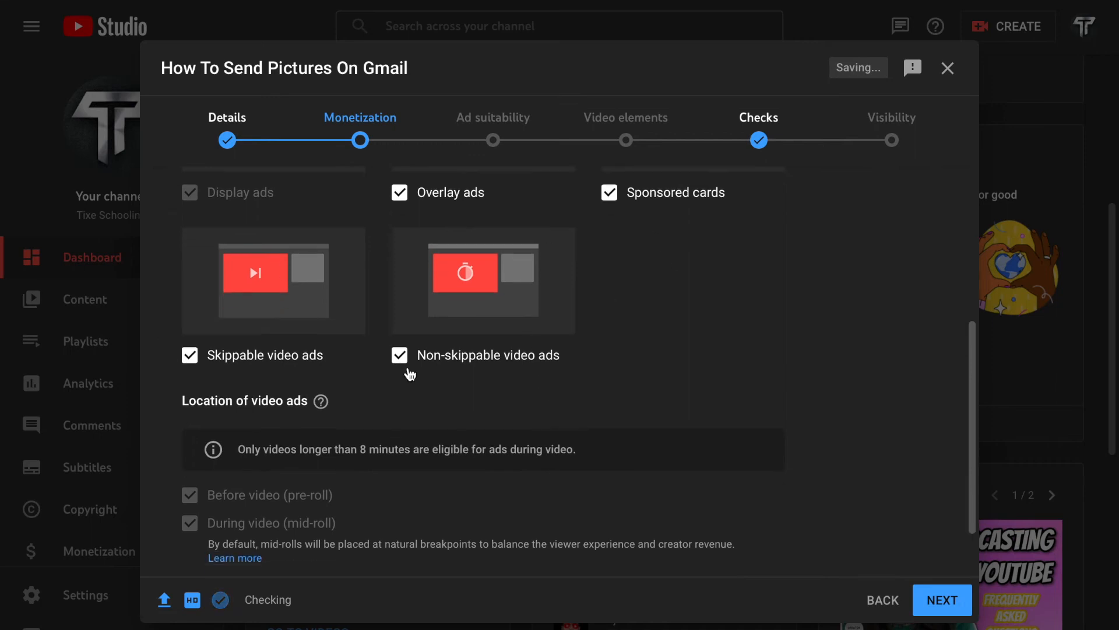
scroll(256, 540, "down", 3)
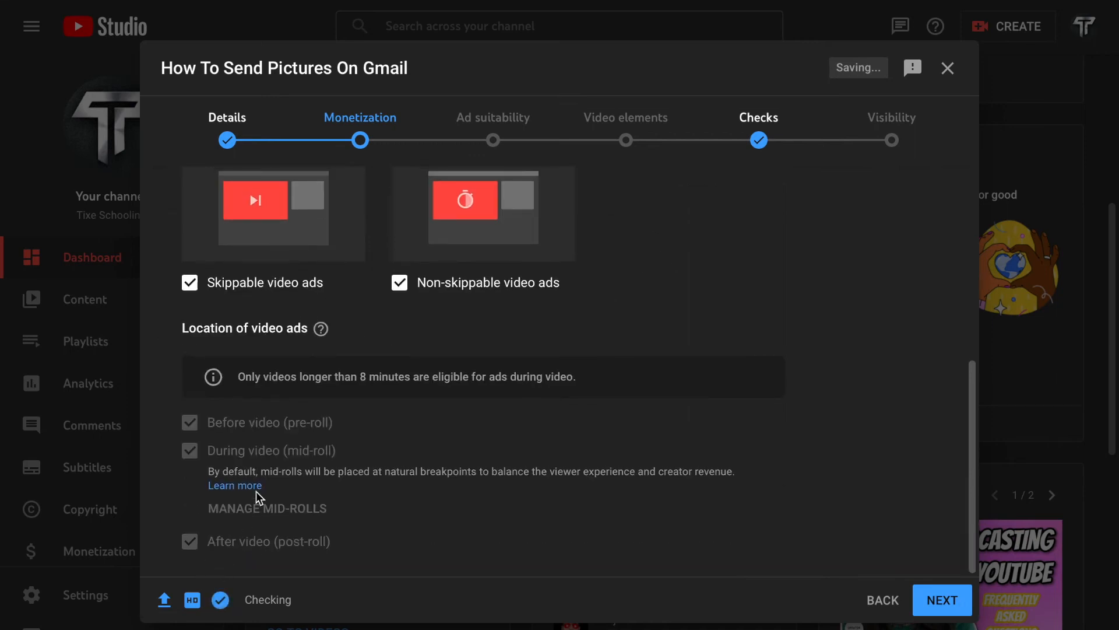
scroll(254, 456, "up", 5)
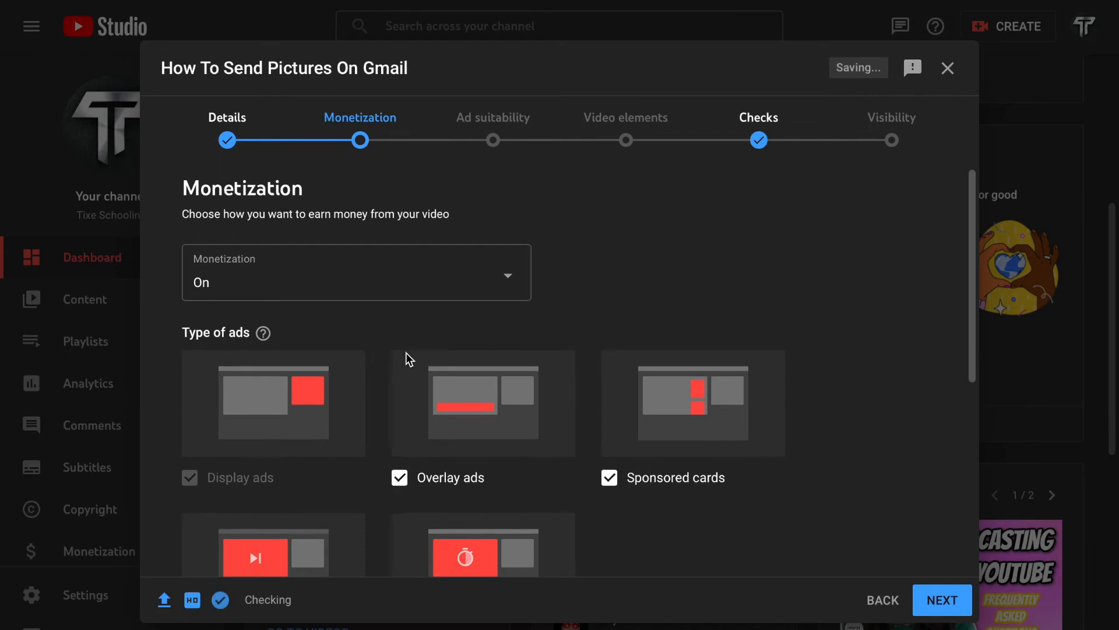
scroll(393, 389, "down", 3)
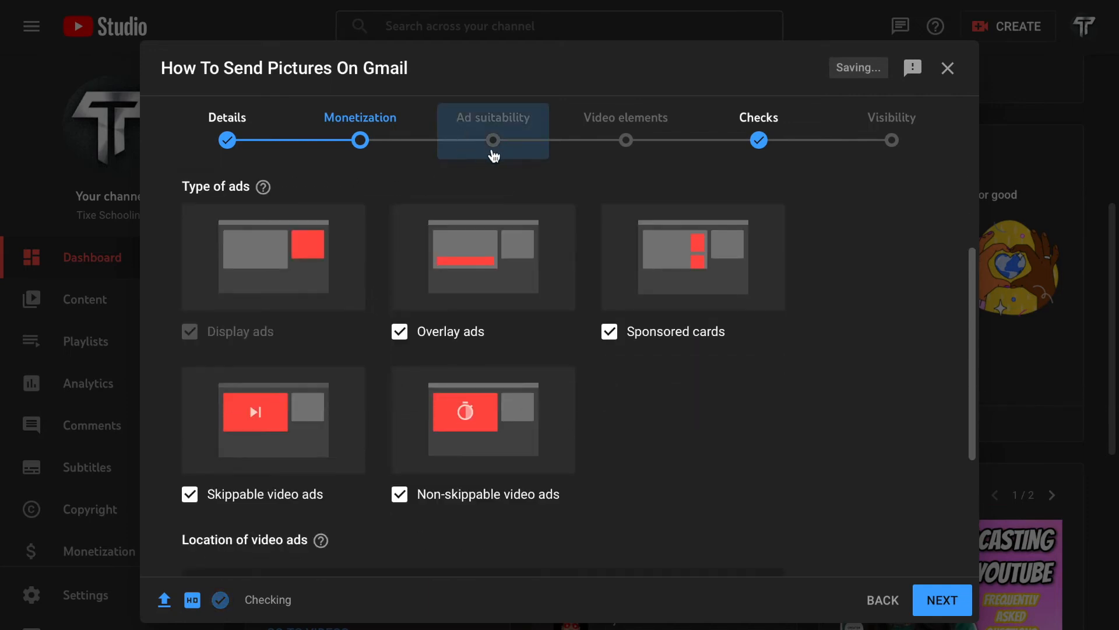
Step: Declare "None of the above" for the video's ad suitability and submit the rating
left_click(493, 153)
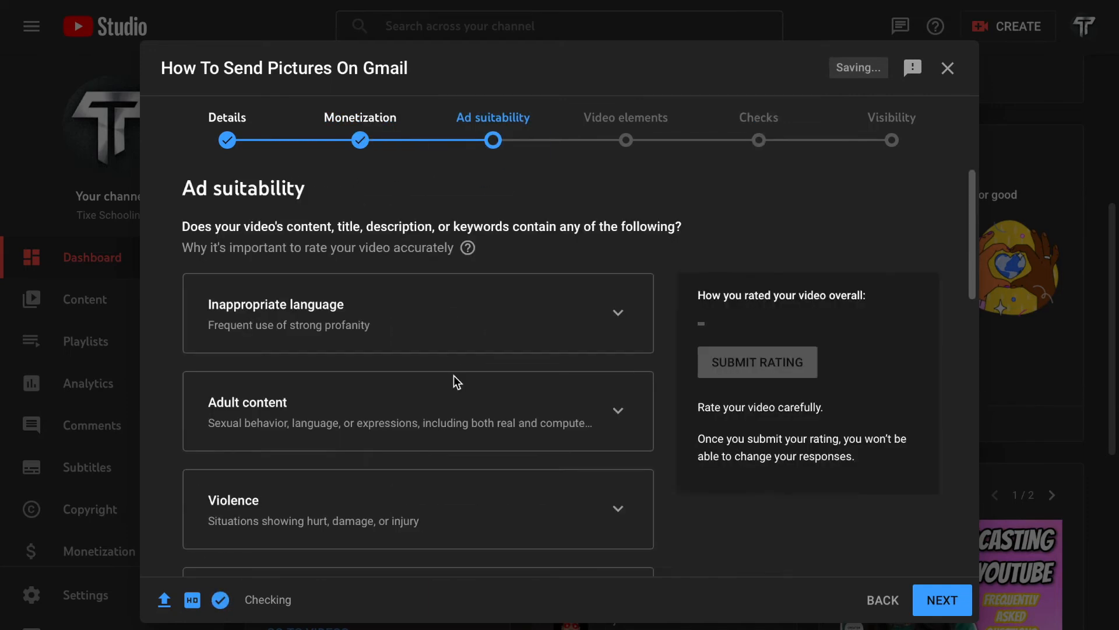
scroll(455, 389, "down", 10)
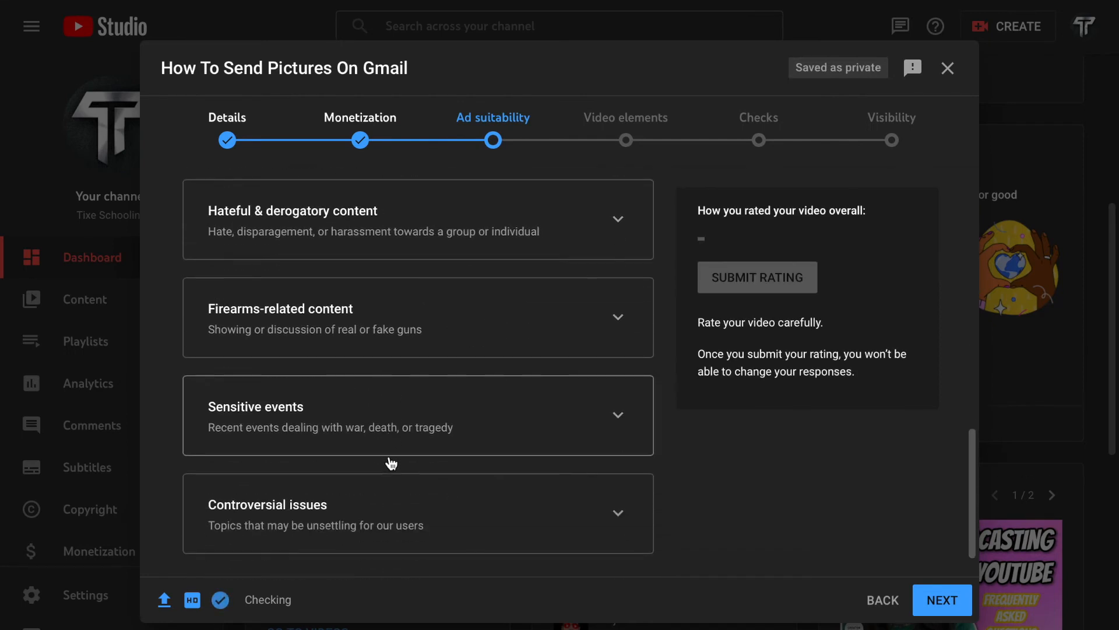
scroll(389, 456, "down", 2)
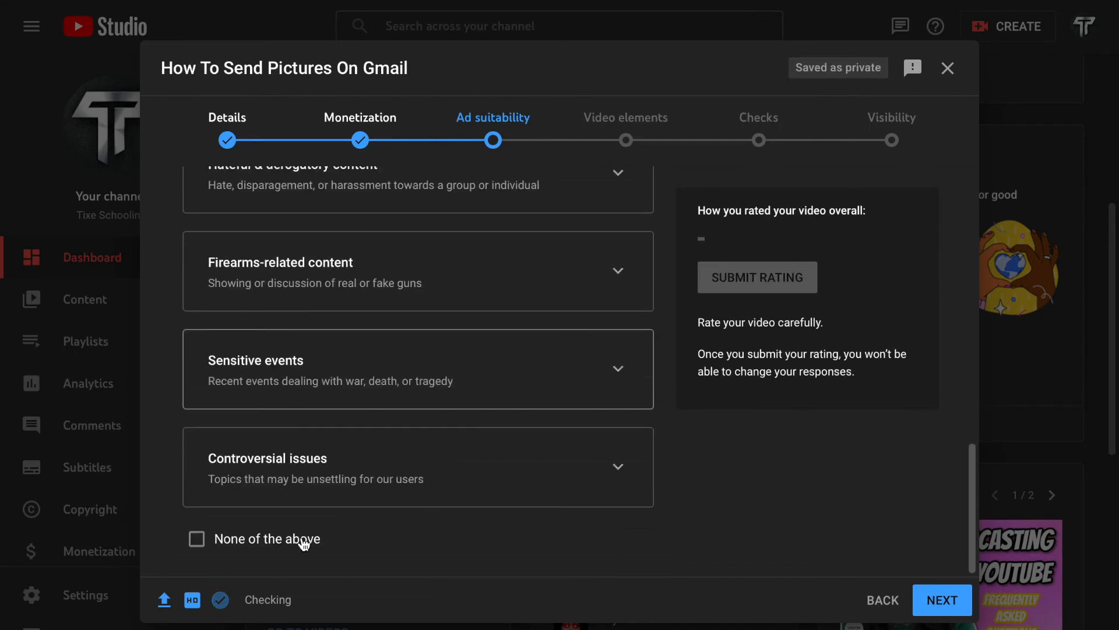
left_click(236, 542)
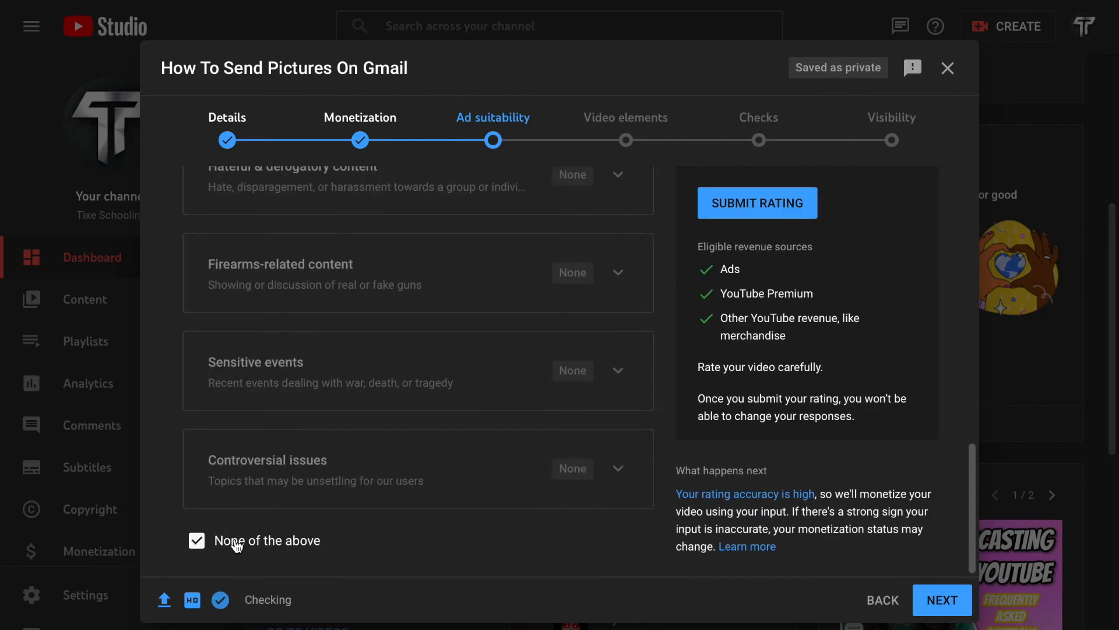
left_click(784, 211)
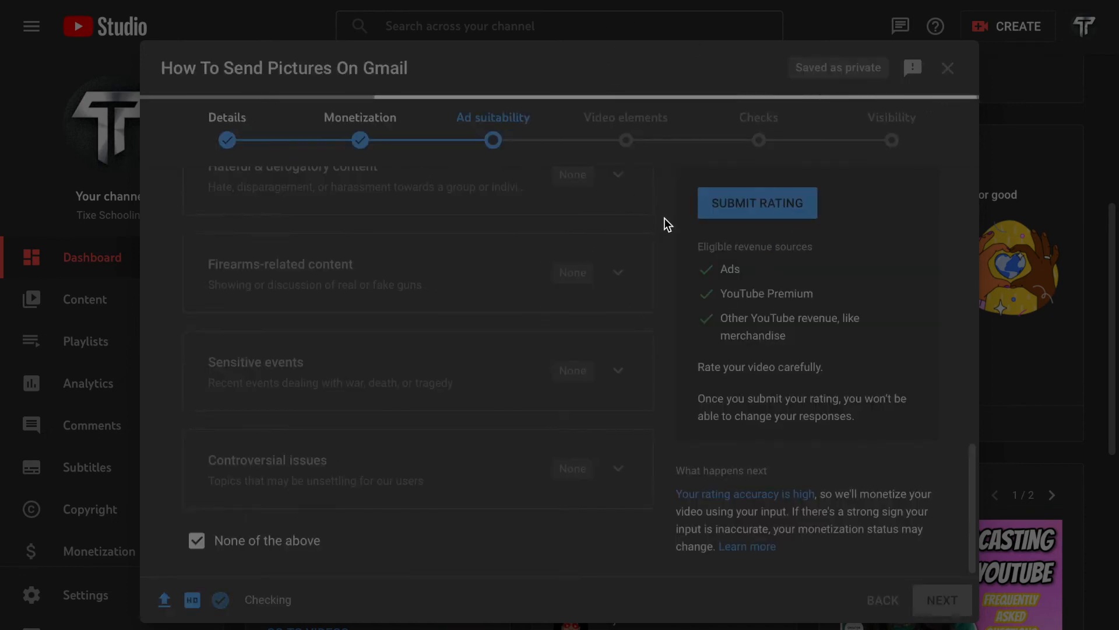
Step: Add an end screen with best-for-viewer and most-recent-upload video elements, both starting at 3:07:11, and save it
left_click(640, 152)
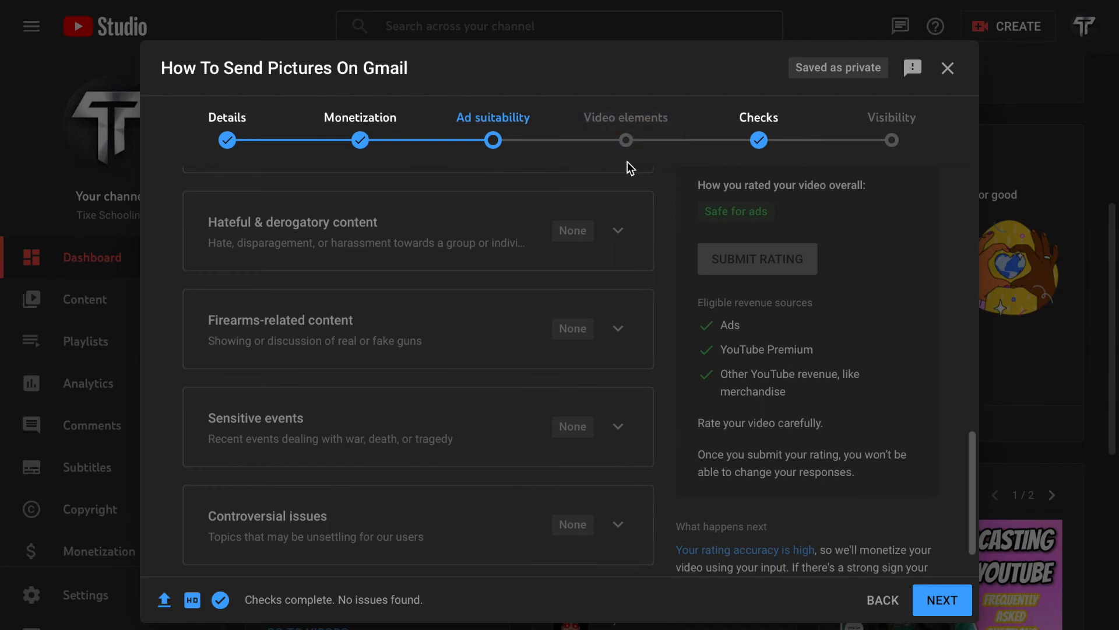
left_click(638, 131)
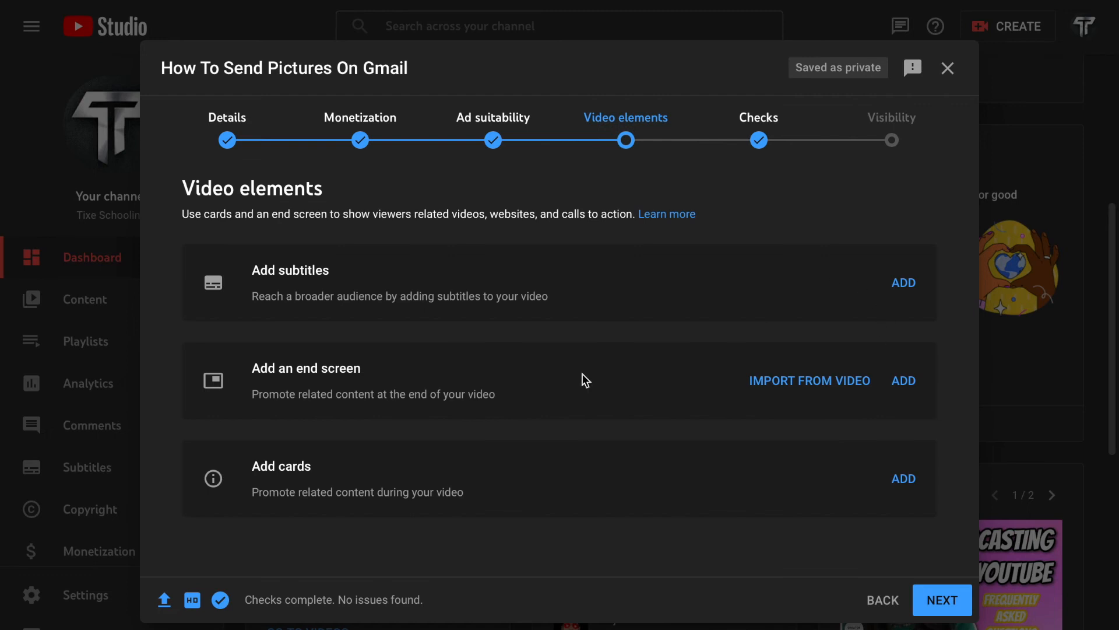
left_click(911, 382)
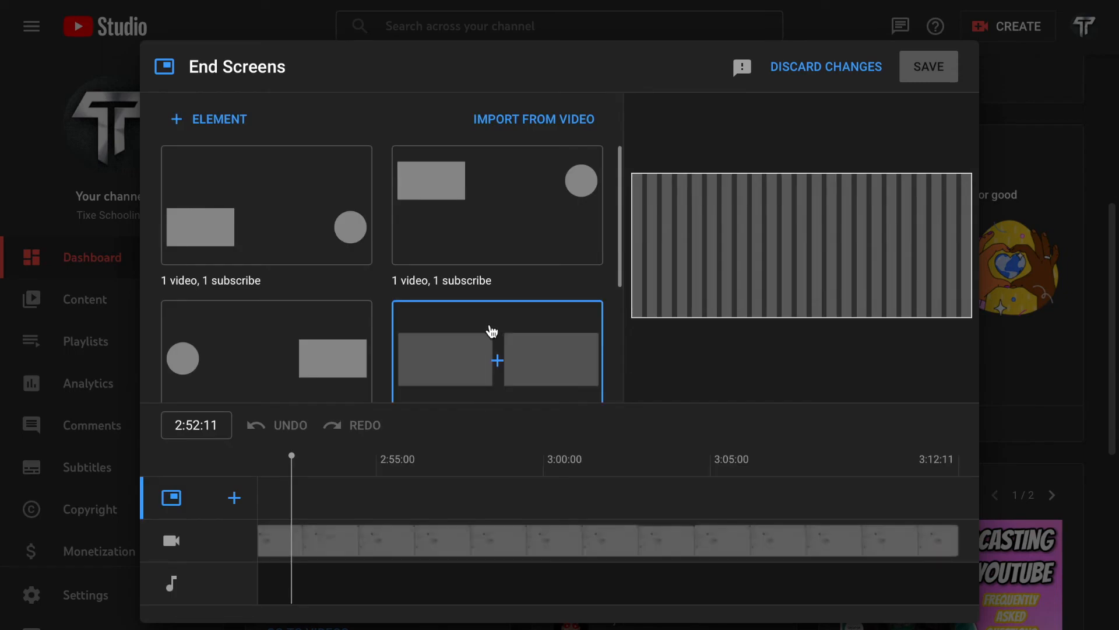
left_click(492, 328)
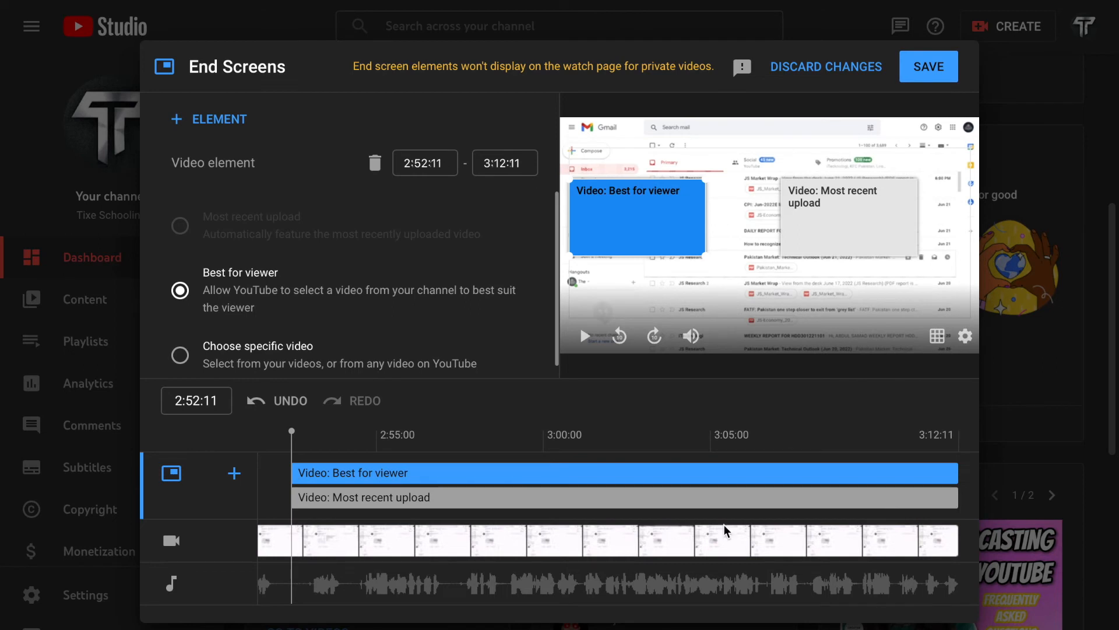
left_click_drag(293, 474, 815, 482)
left_click_drag(292, 497, 861, 500)
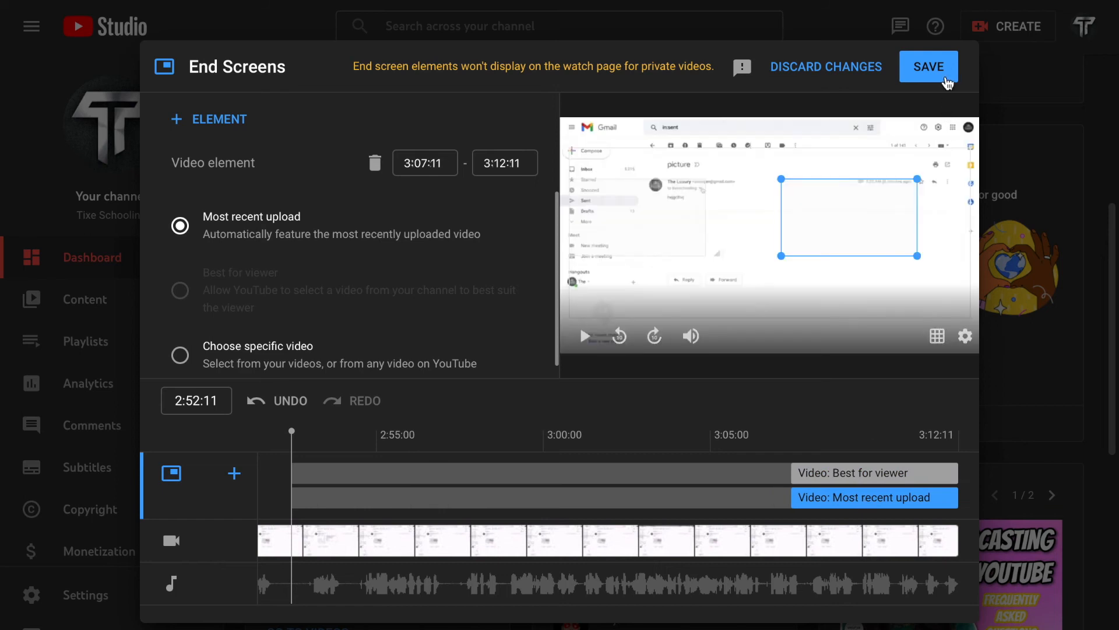
left_click(945, 80)
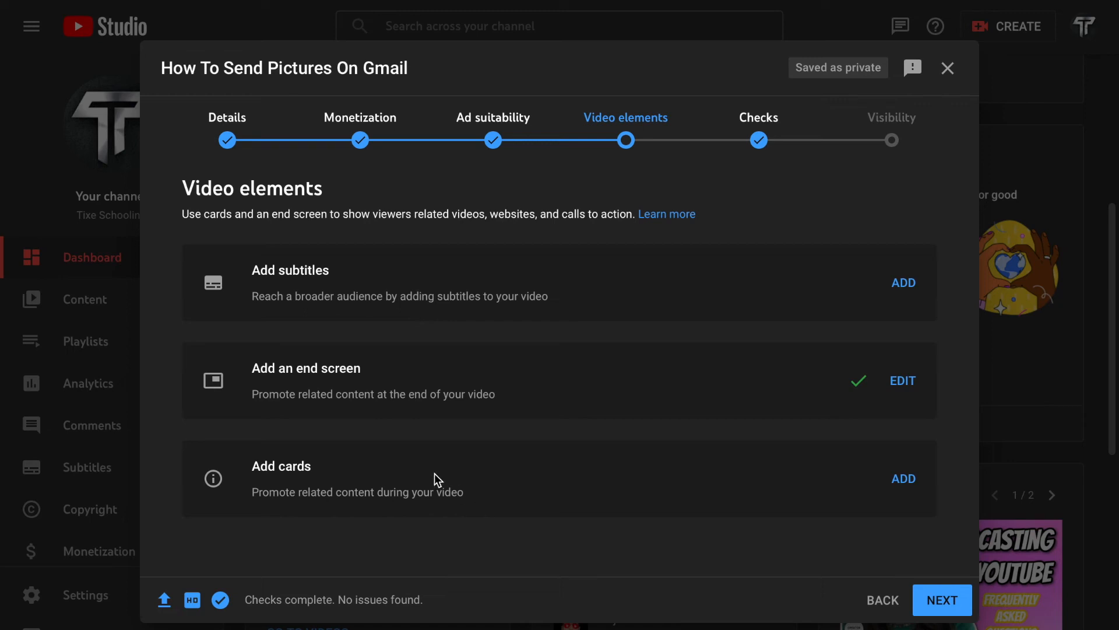
left_click_drag(290, 472, 332, 491)
left_click(247, 467)
left_click(333, 491)
Step: Go to the video's visibility settings, review the save and publish options, and select Public
left_click(868, 148)
scroll(264, 489, "down", 1)
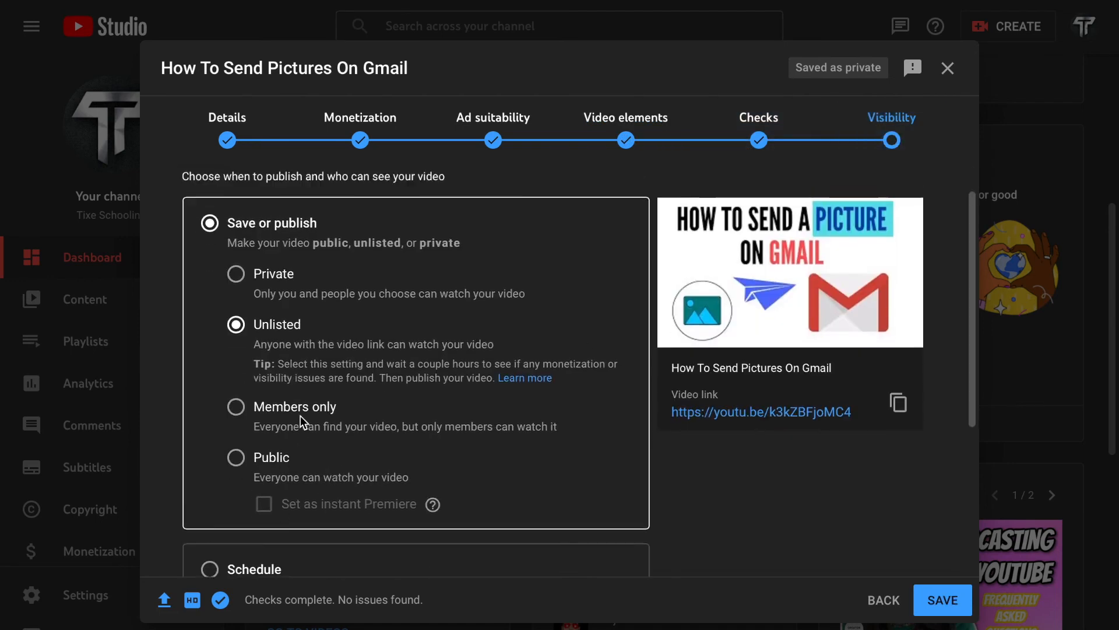
scroll(300, 415, "up", 1)
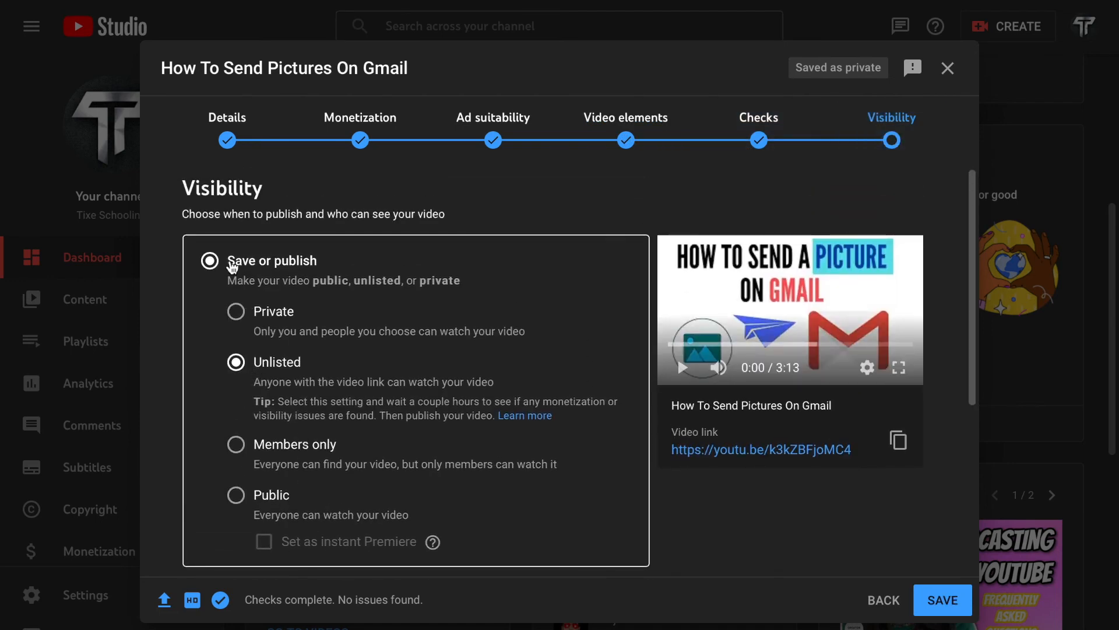
scroll(256, 442, "down", 2)
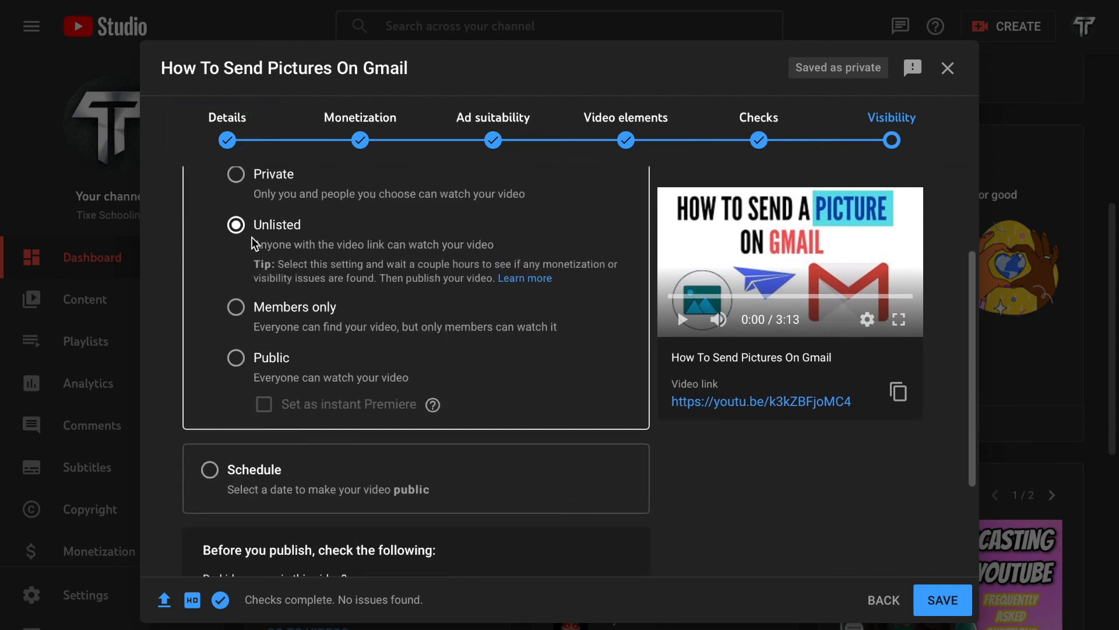
left_click(237, 358)
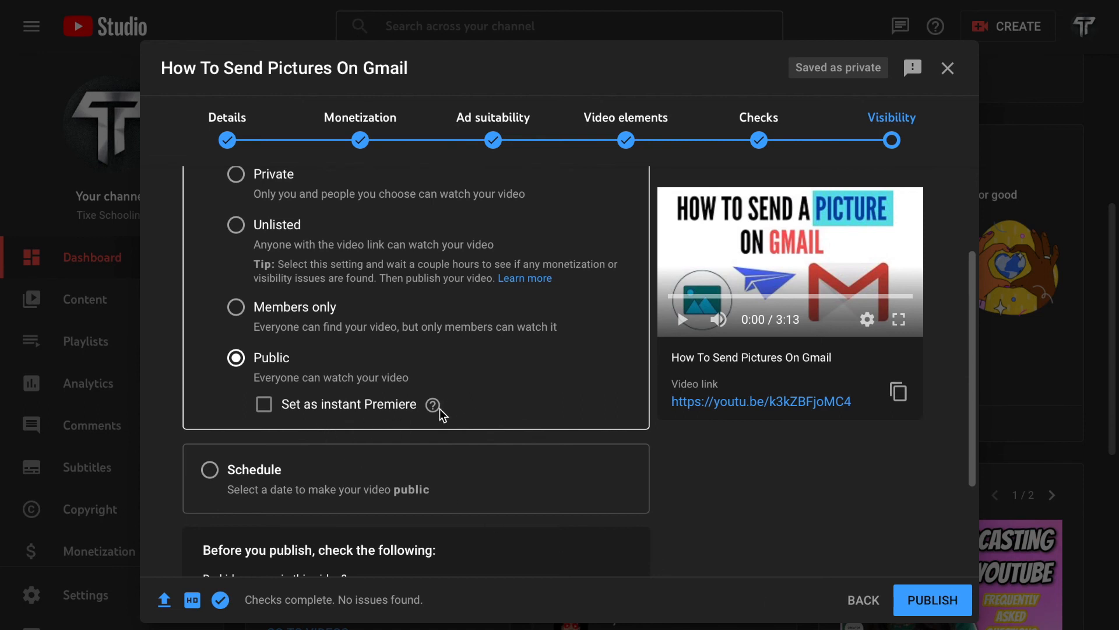
mouse_move(438, 411)
Step: Switch the video to scheduled publishing and set the publish date to Jun 22, 2022
left_click(206, 473)
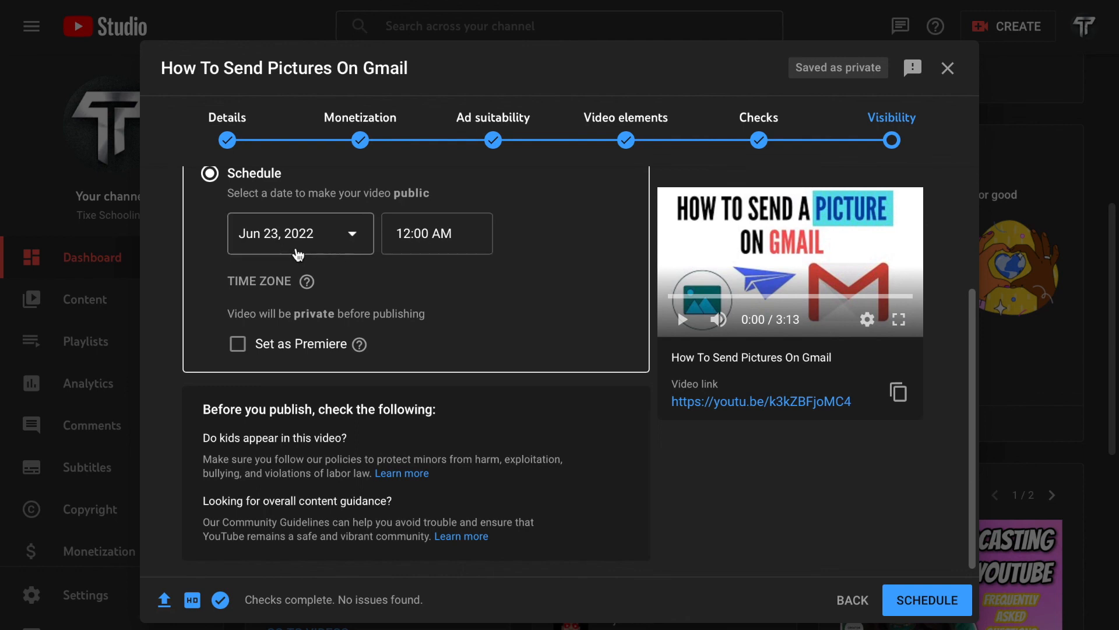
left_click(341, 245)
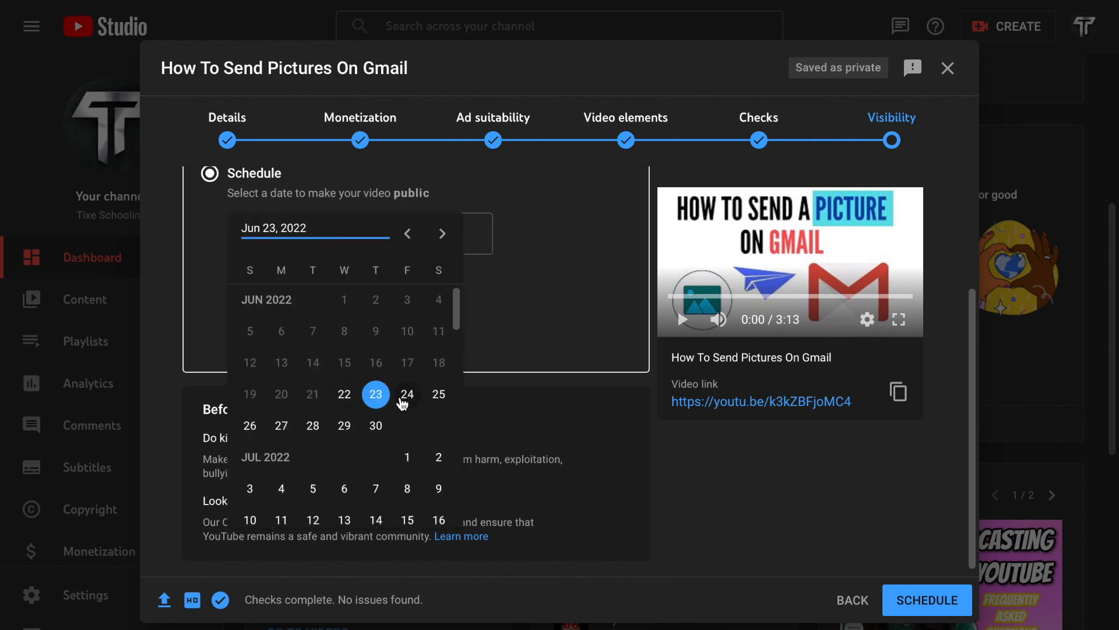
left_click(381, 400)
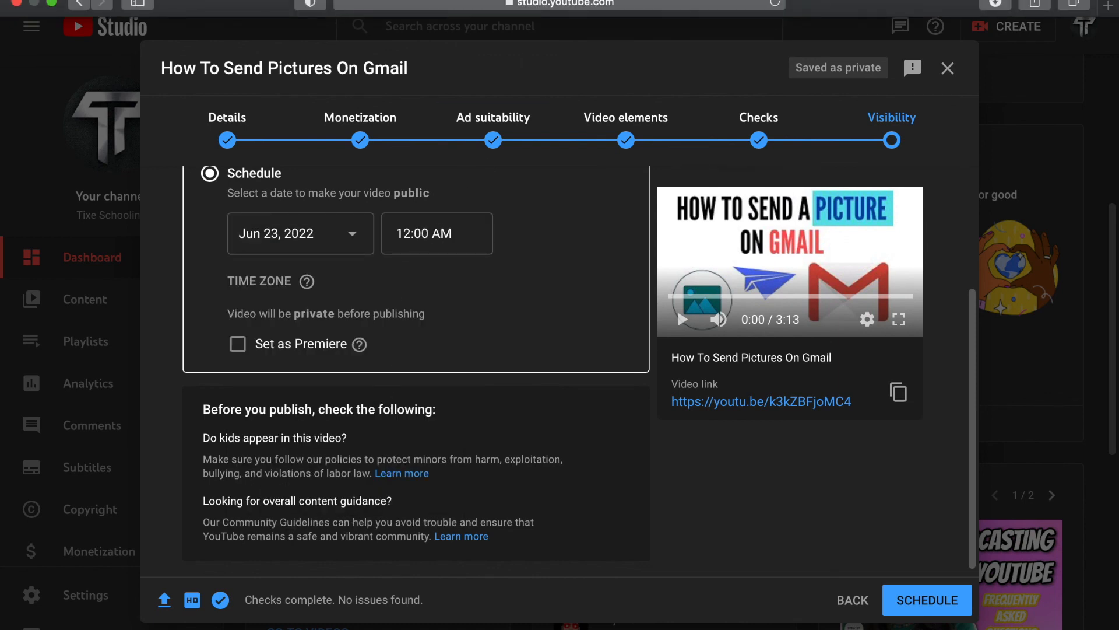
left_click(1106, 1)
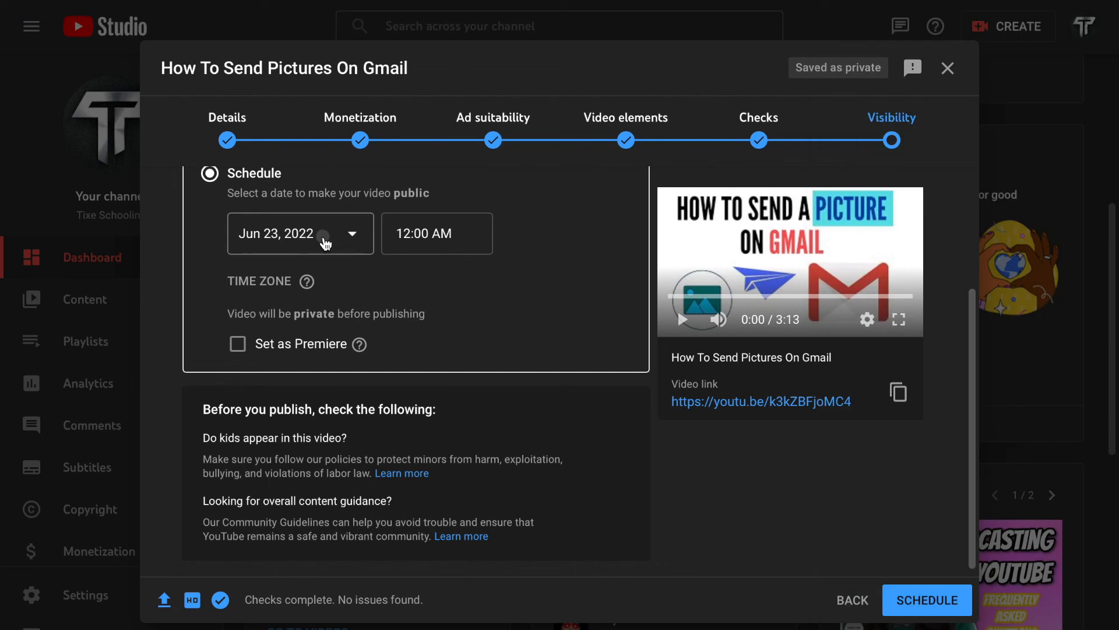
left_click(323, 241)
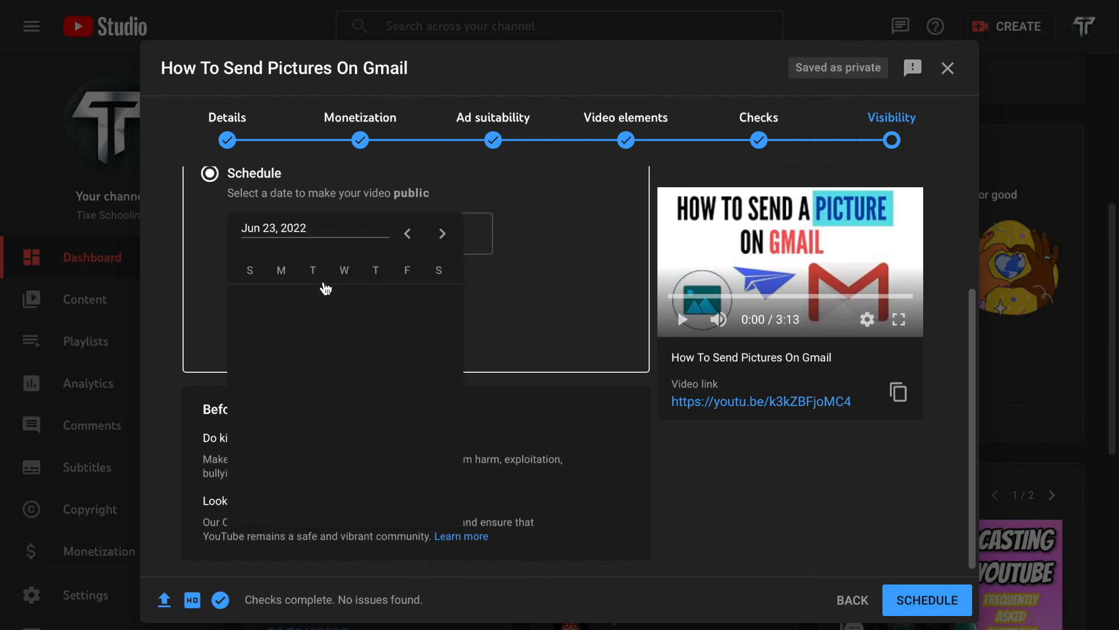
left_click(356, 401)
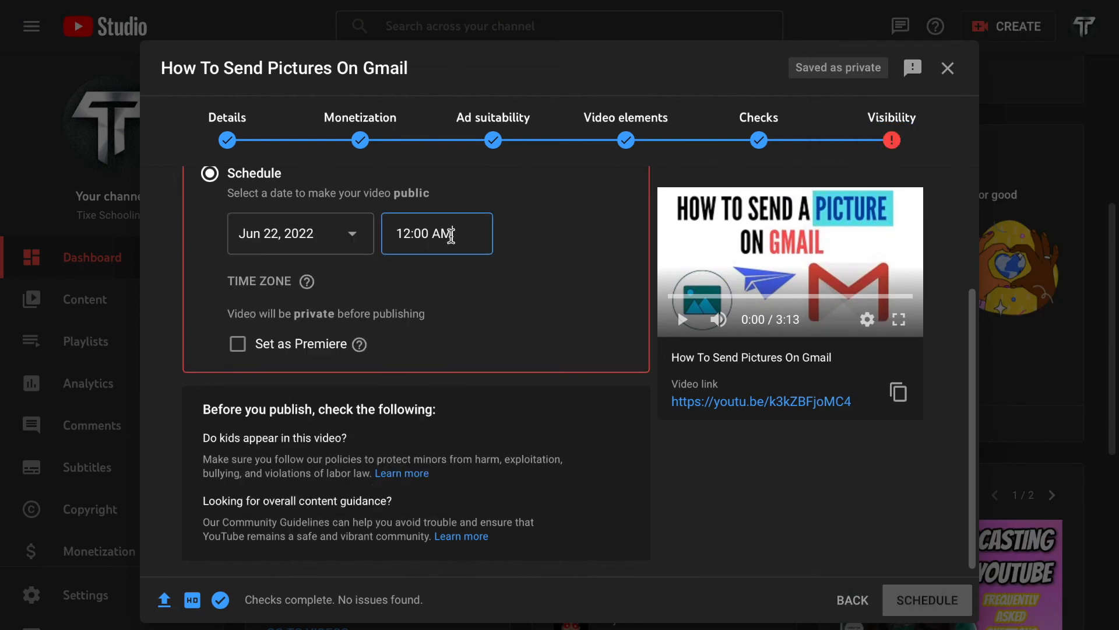
Step: Set the scheduled publishing time to 6:00 PM
left_click(451, 235)
scroll(433, 396, "down", 10)
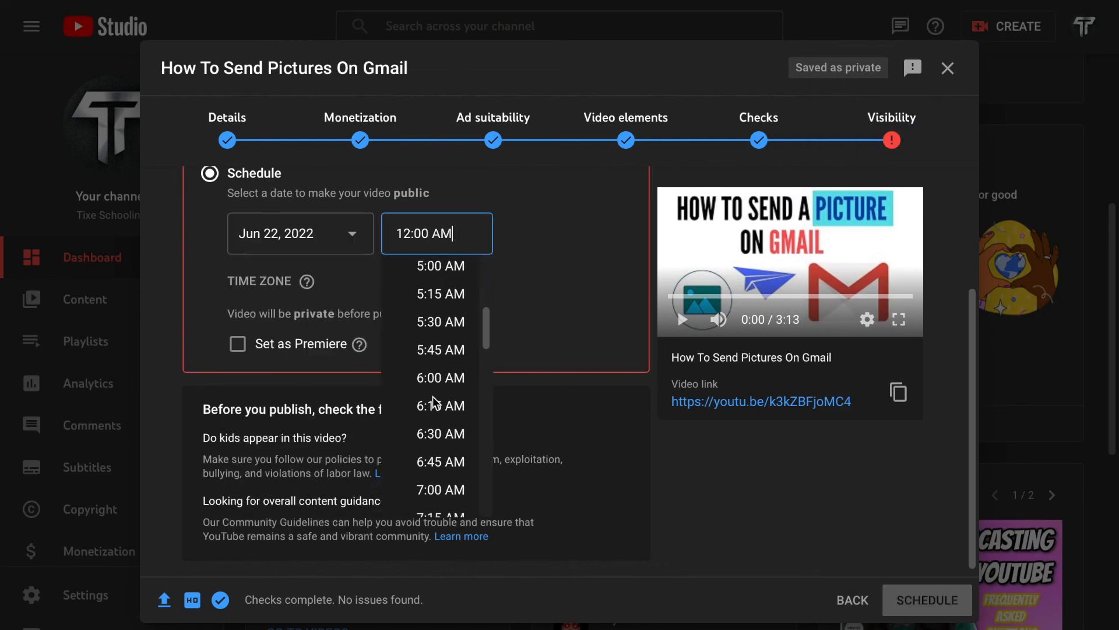
scroll(445, 386, "down", 20)
scroll(444, 386, "up", 3)
scroll(440, 420, "down", 4)
scroll(440, 420, "up", 5)
scroll(445, 390, "up", 4)
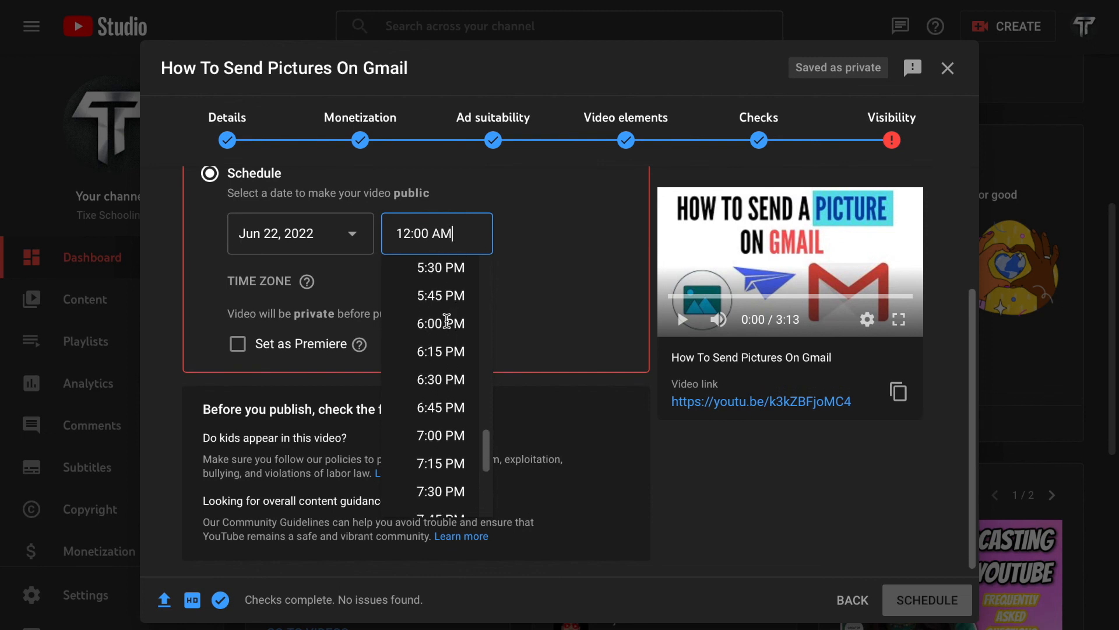
left_click(447, 322)
Step: Set the scheduled video as a Premiere and submit the schedule
left_click(282, 349)
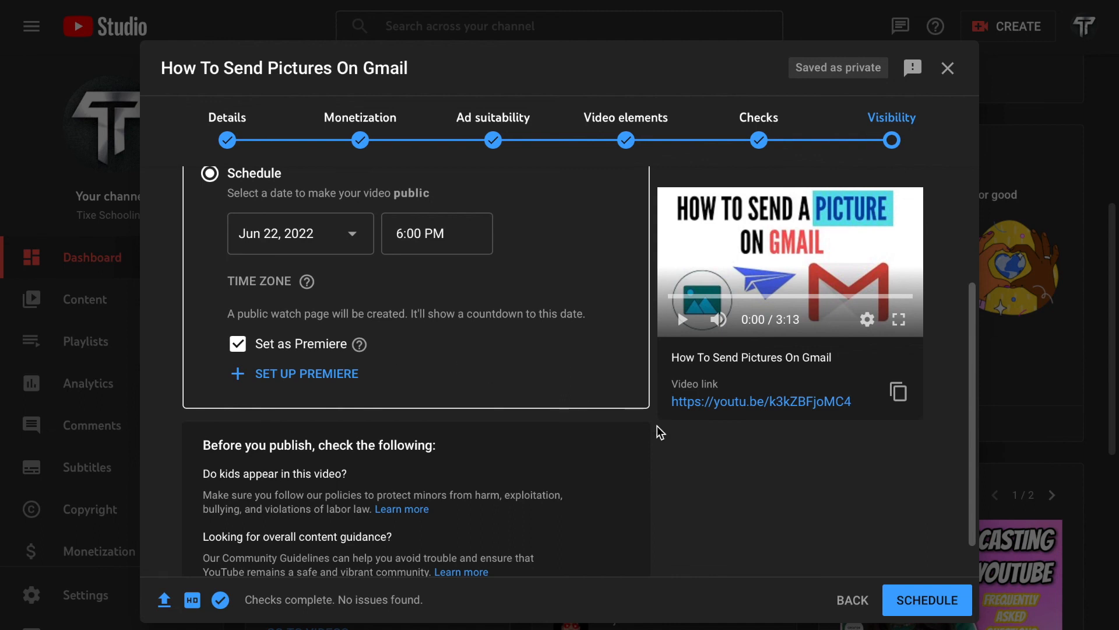
scroll(657, 429, "down", 1)
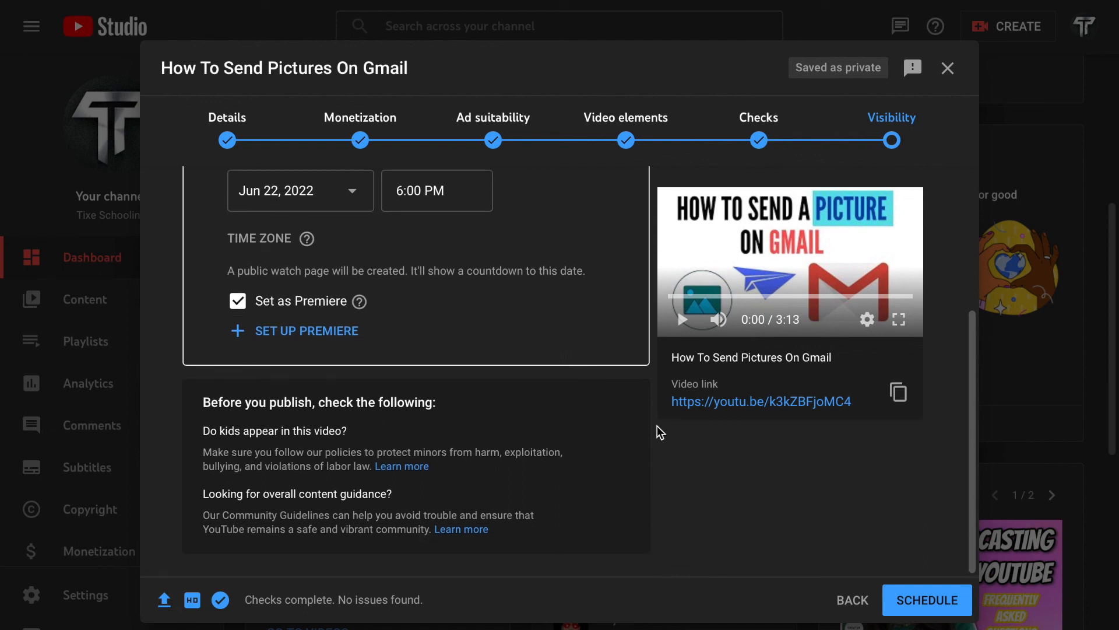
left_click(937, 608)
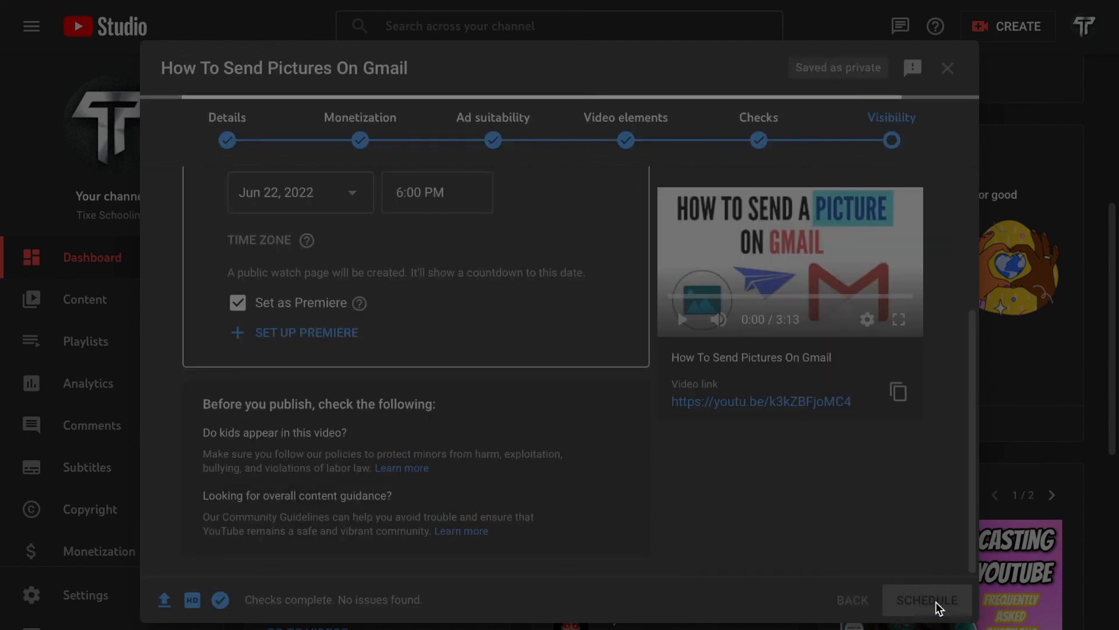